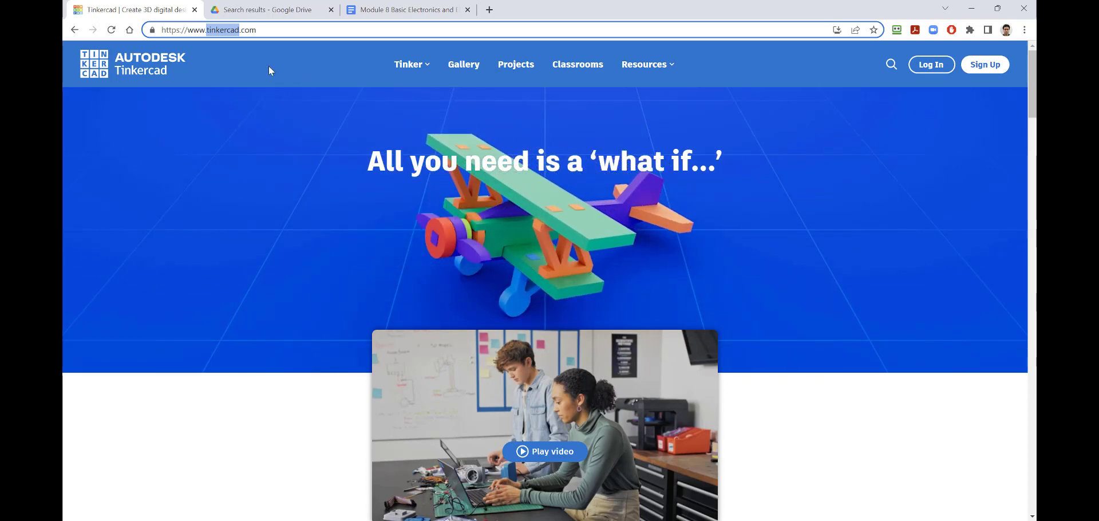
Step: Log in to Tinkercad with a personal account
click(257, 30)
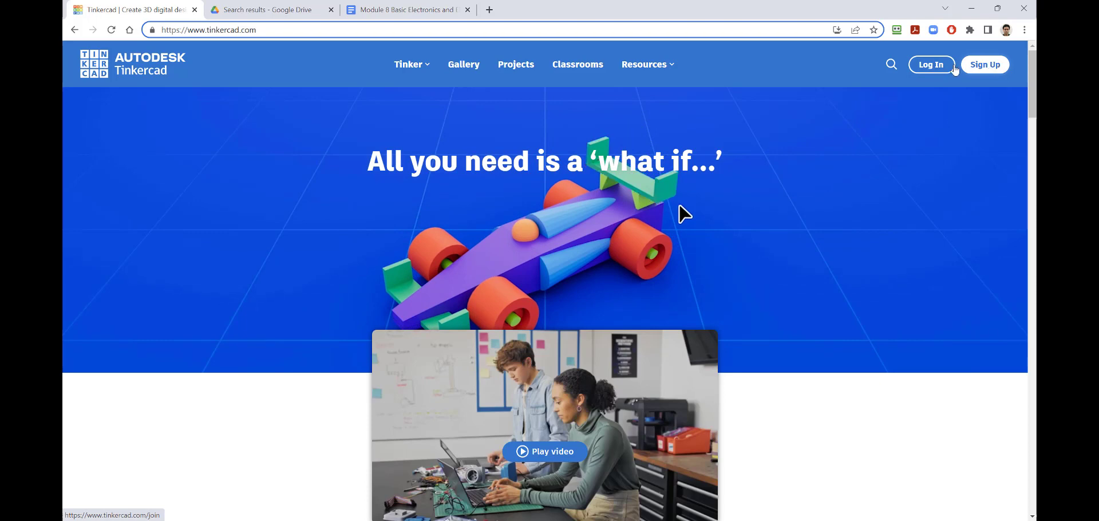
click(940, 68)
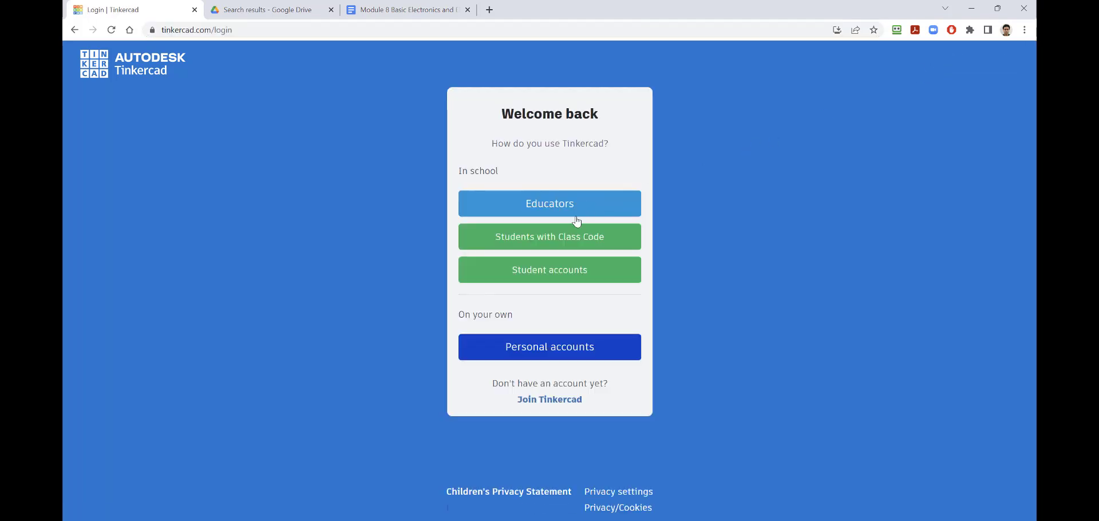
click(551, 349)
click(561, 175)
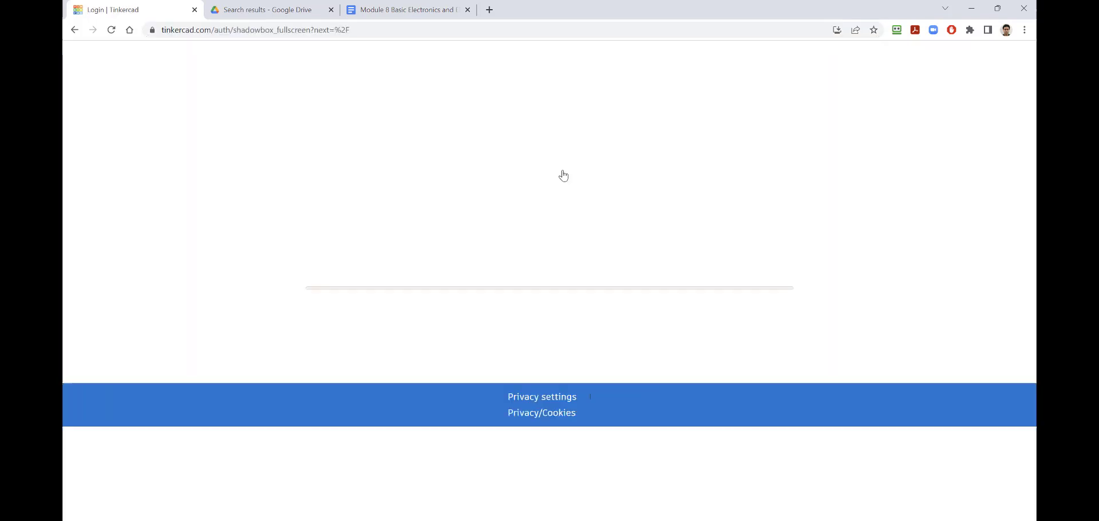
click(553, 169)
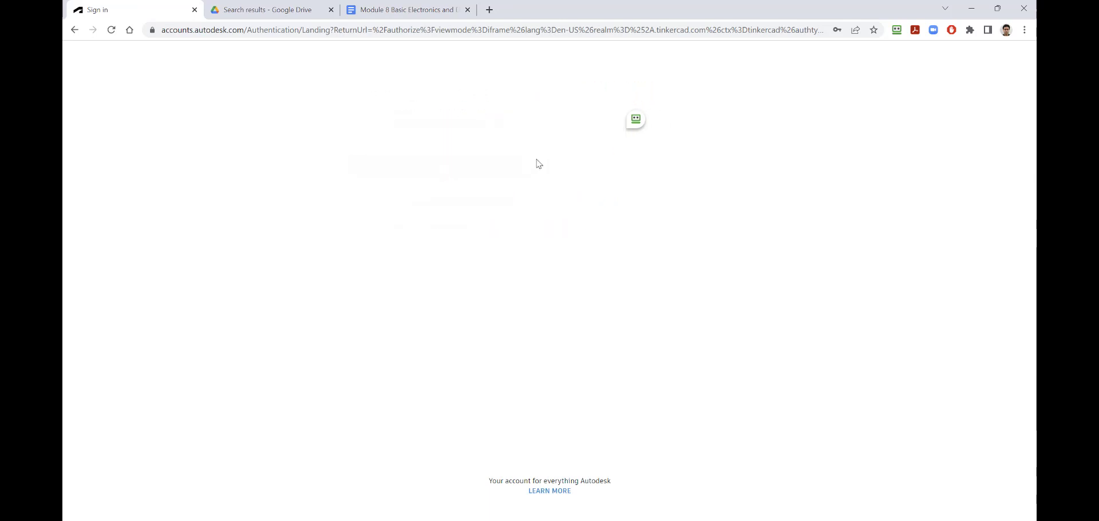
click(559, 213)
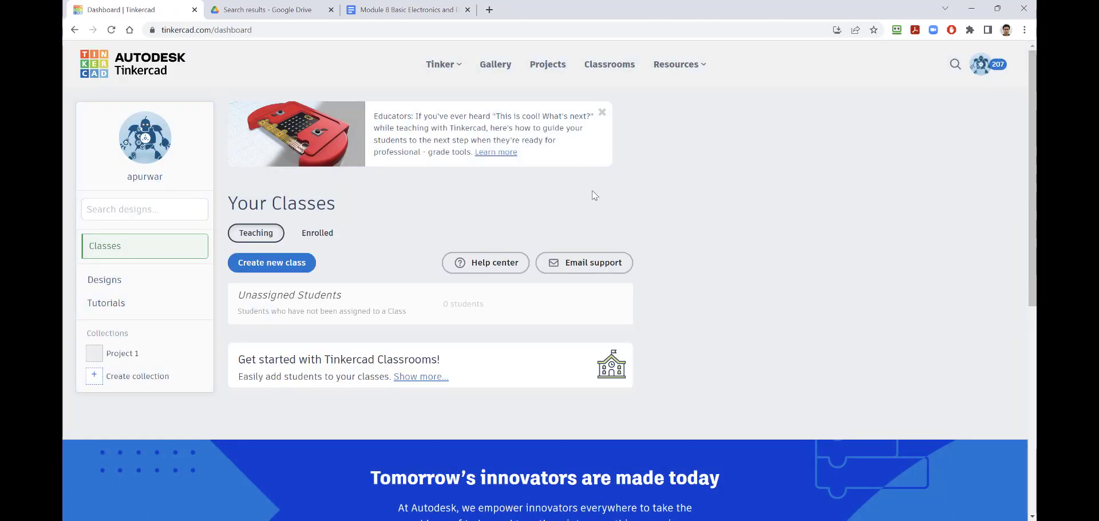
Step: Create a new circuit from the designs collection and dismiss the tip about pre-made starter circuits
click(104, 279)
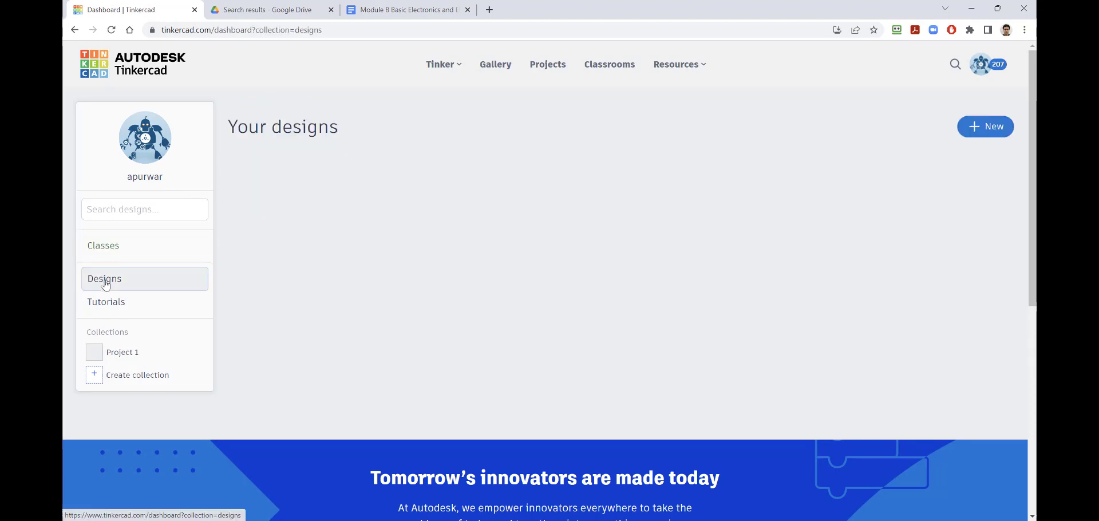
click(986, 126)
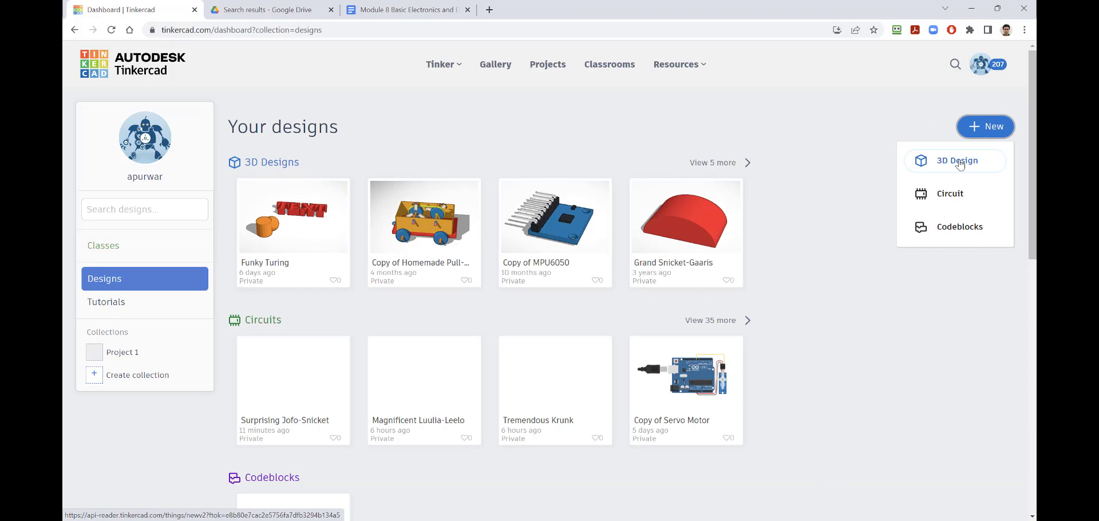
click(955, 195)
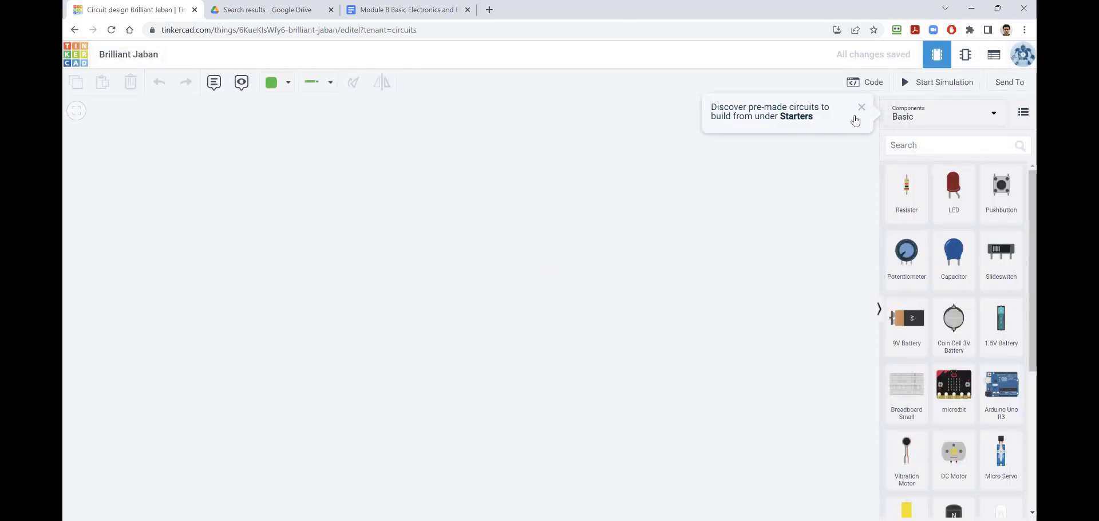
click(862, 111)
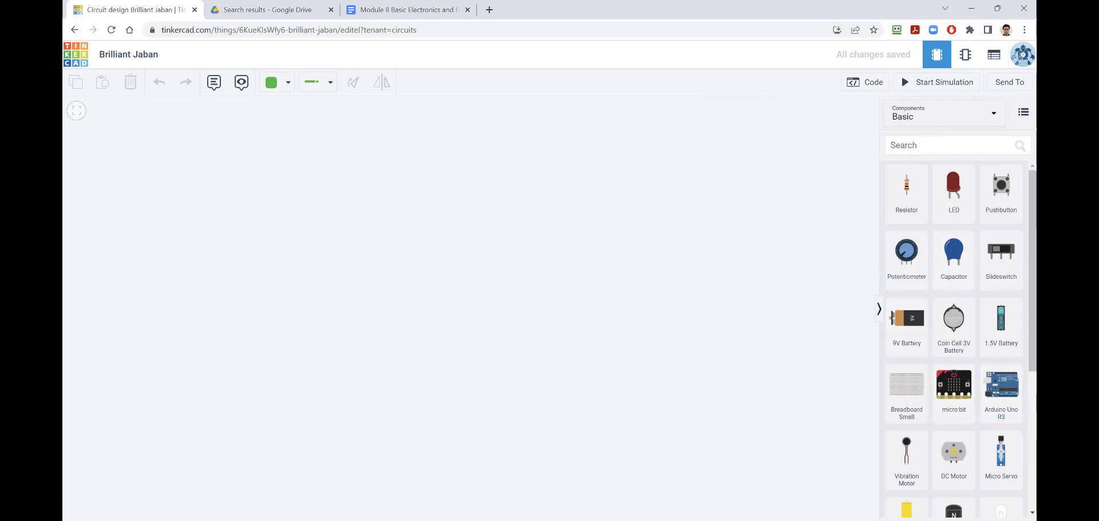
Step: Browse the basic components and library categories, and check the Example 1 LED circuit diagram in the Module 8 document
scroll(954, 338, down, 4)
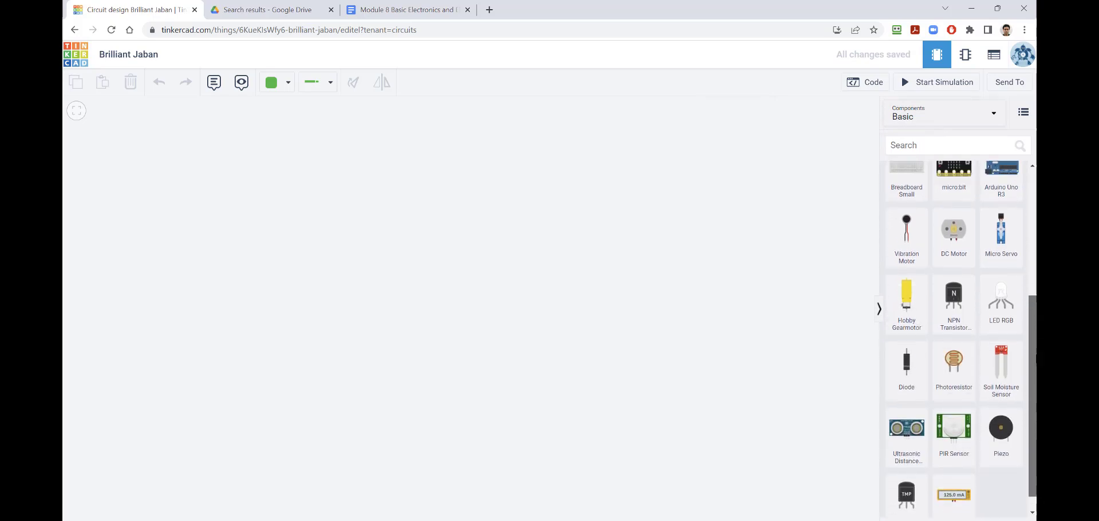
scroll(954, 338, up, 4)
scroll(954, 338, down, 4)
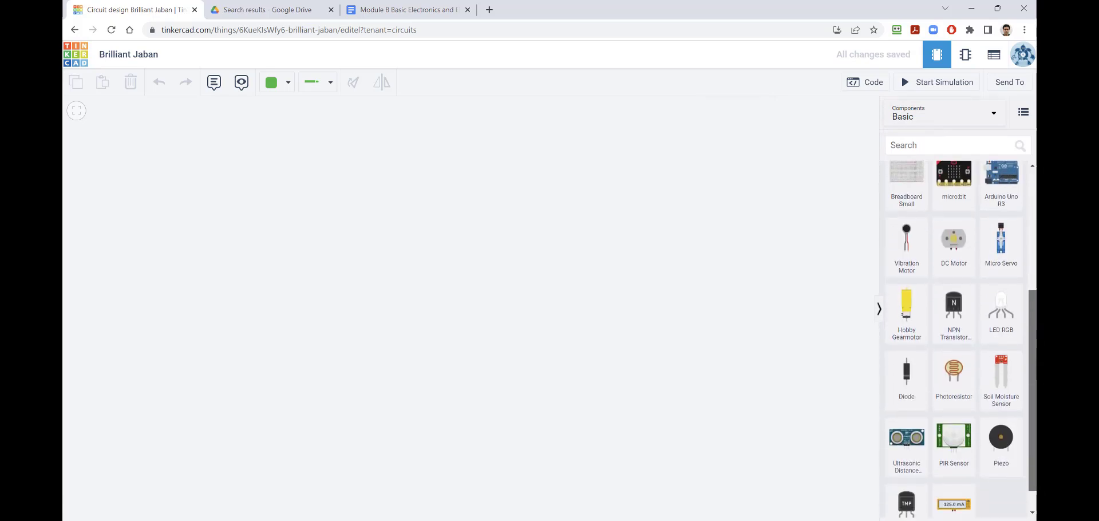
scroll(946, 209, up, 4)
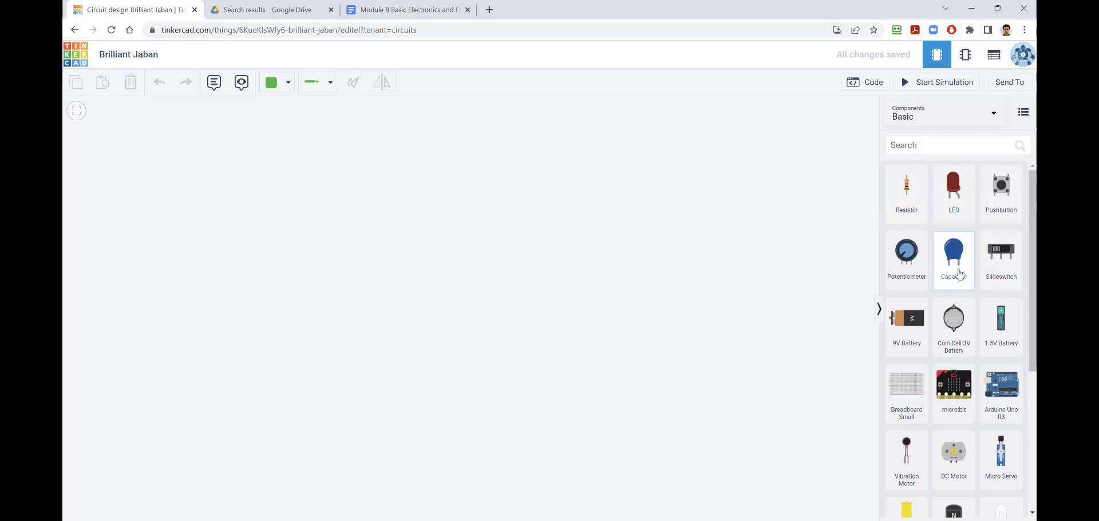
mouse_move(1033, 302)
mouse_down()
mouse_move(1033, 461)
mouse_move(1034, 301)
mouse_up()
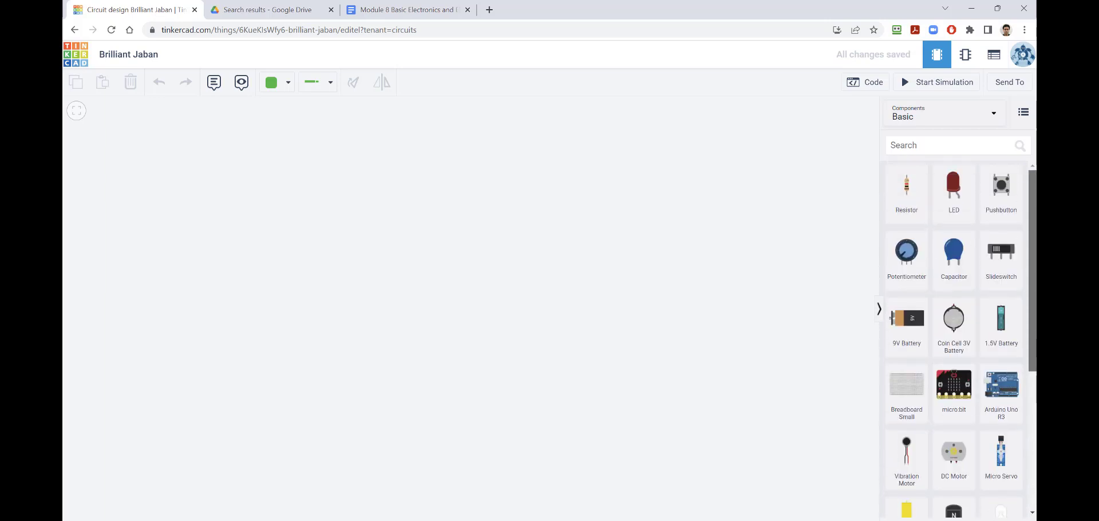
click(989, 117)
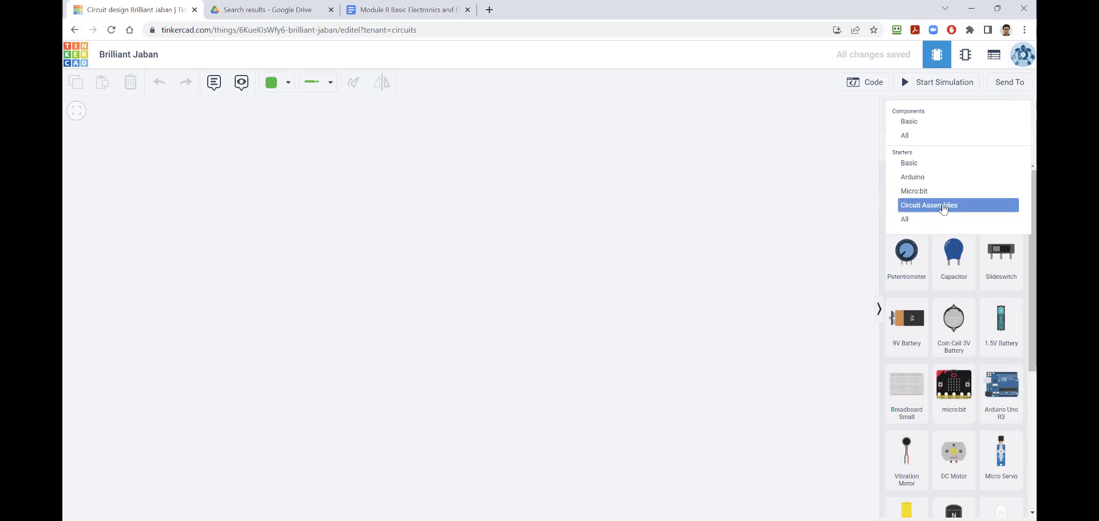
click(812, 188)
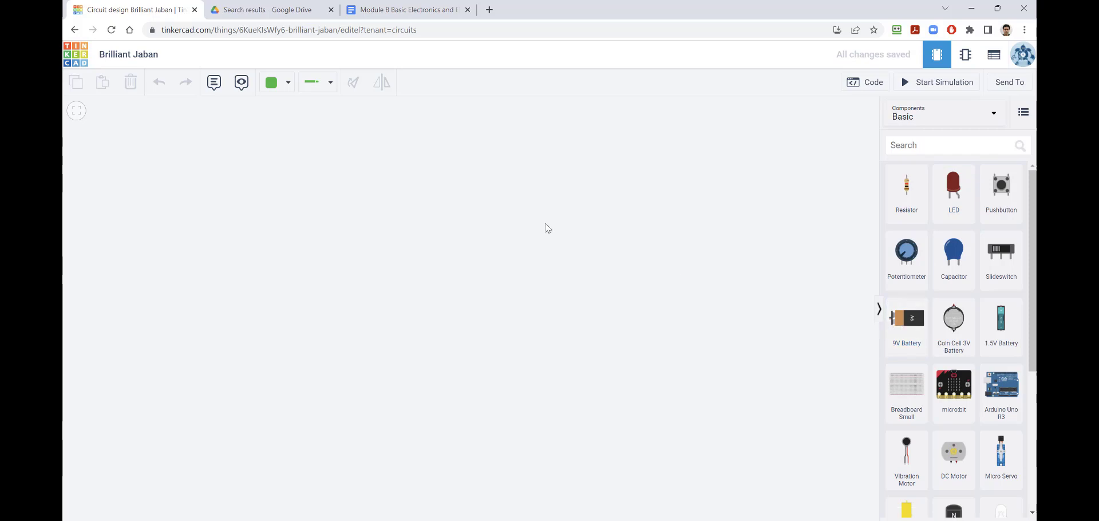
click(380, 9)
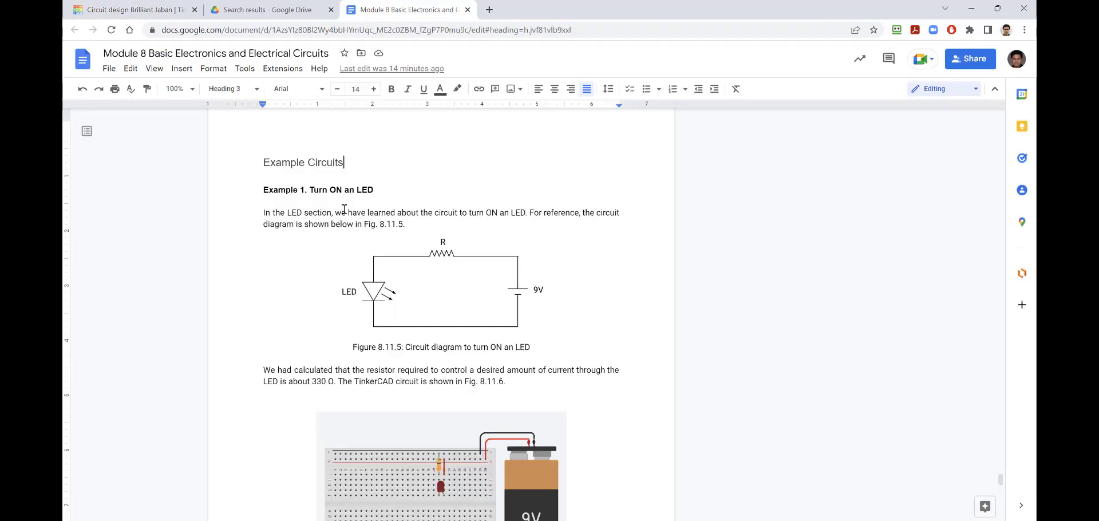
click(132, 10)
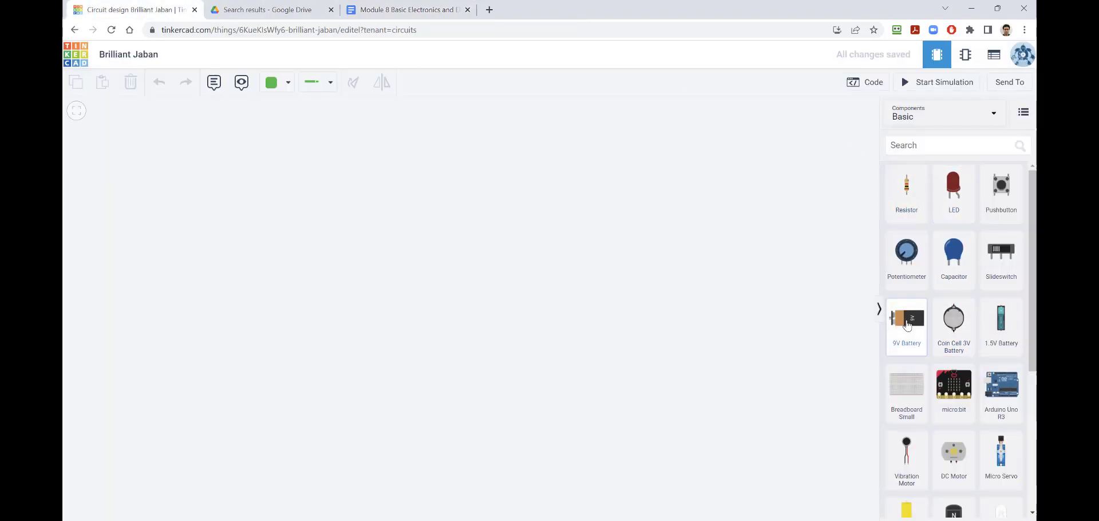
Step: Place a 9V battery in the workspace and rotate it upright so its terminals face up
drag(907, 319, 648, 267)
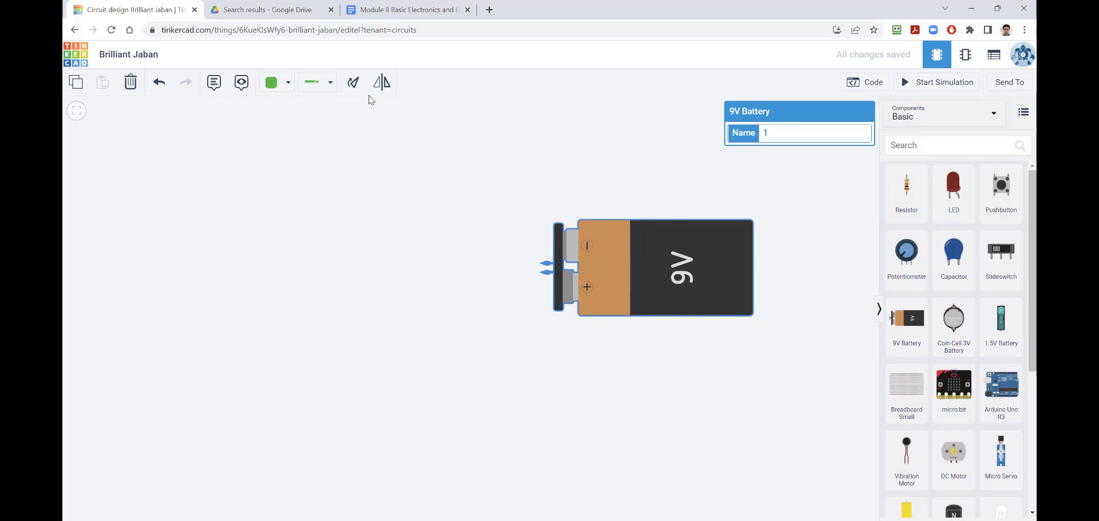
click(354, 82)
click(356, 83)
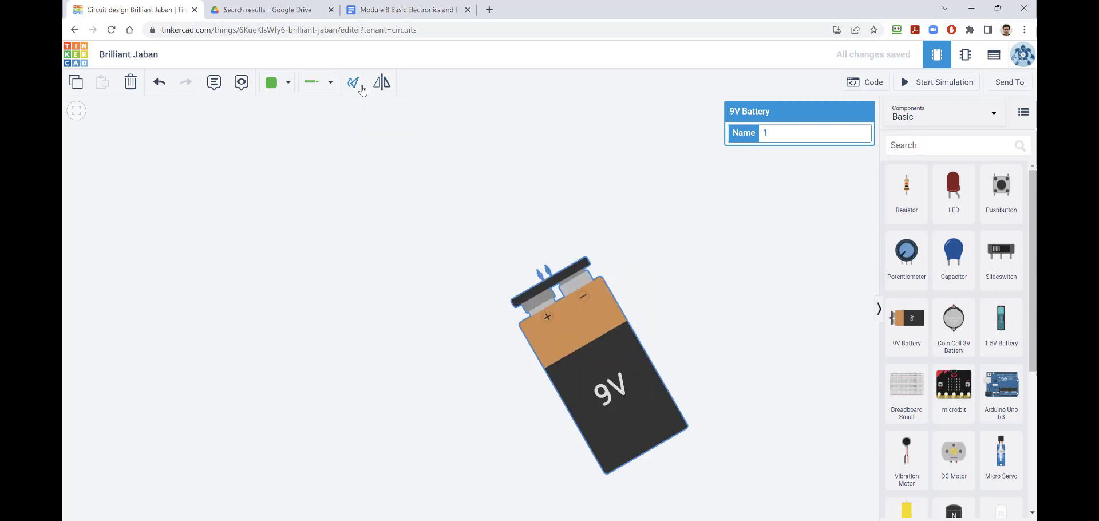
click(360, 86)
drag(595, 350, 653, 291)
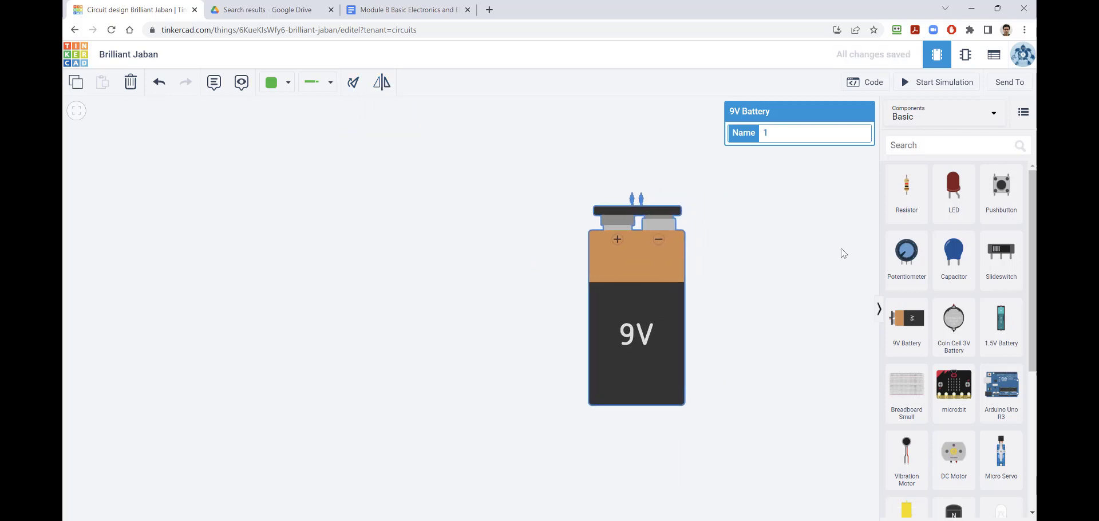
drag(565, 342, 434, 383)
Step: Place a red LED above the battery and a resistor on its cathode lead, and set the resistance to 330 Ω
drag(954, 192, 498, 162)
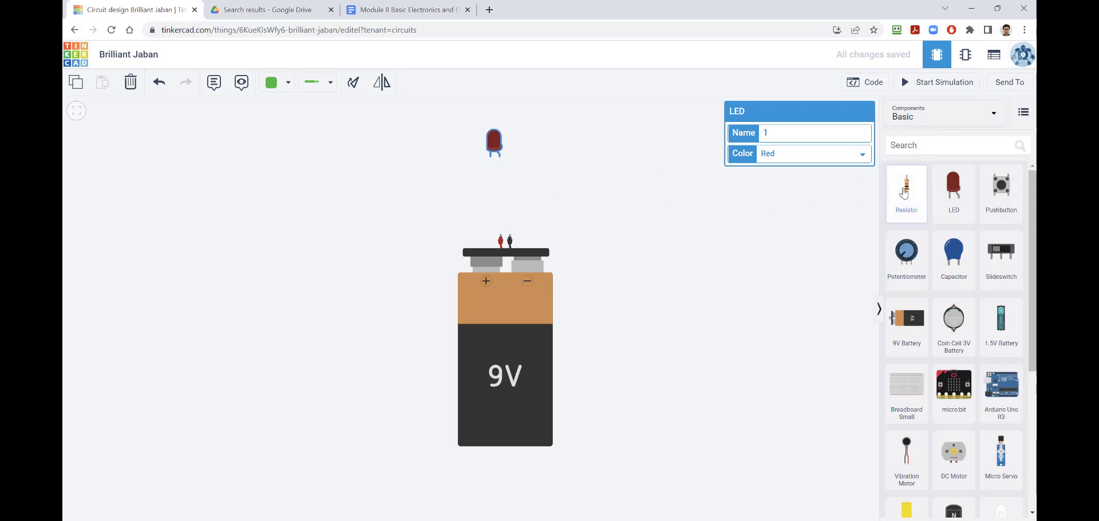
drag(892, 193, 490, 177)
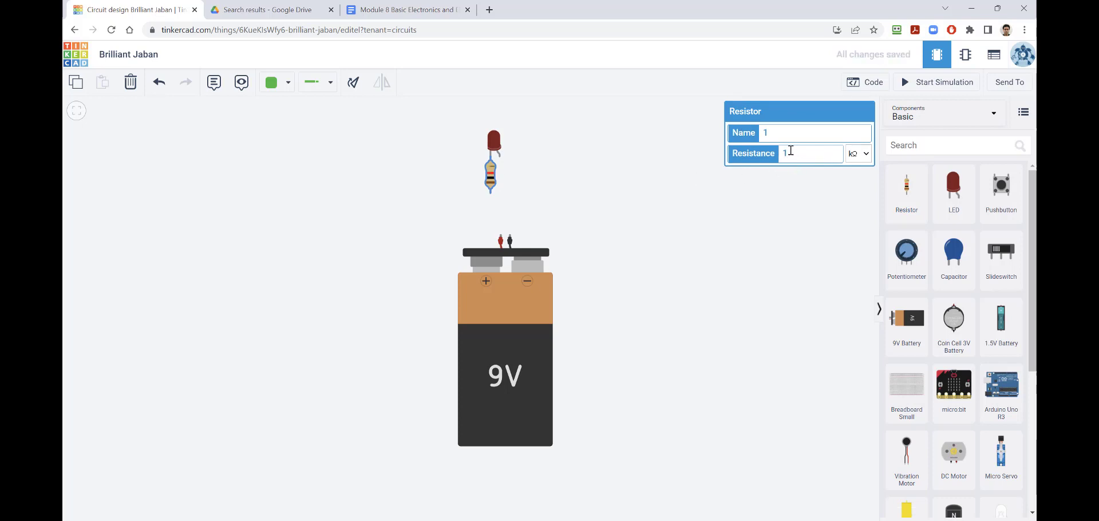
drag(793, 153, 776, 152)
text(330)
click(863, 155)
click(861, 210)
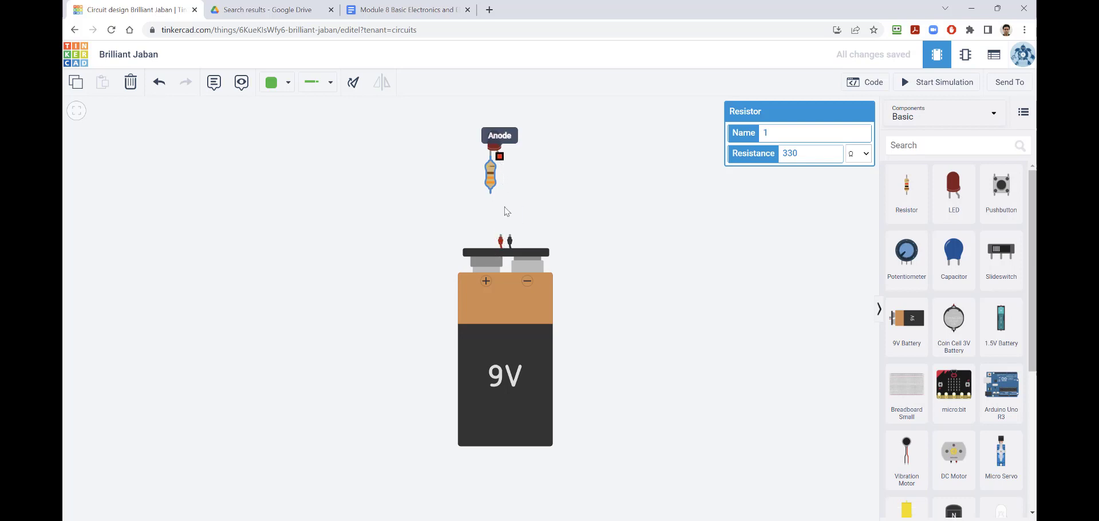
Step: Mirror the battery and connect its positive terminal to the LED's anode with a red wire
click(503, 298)
click(381, 82)
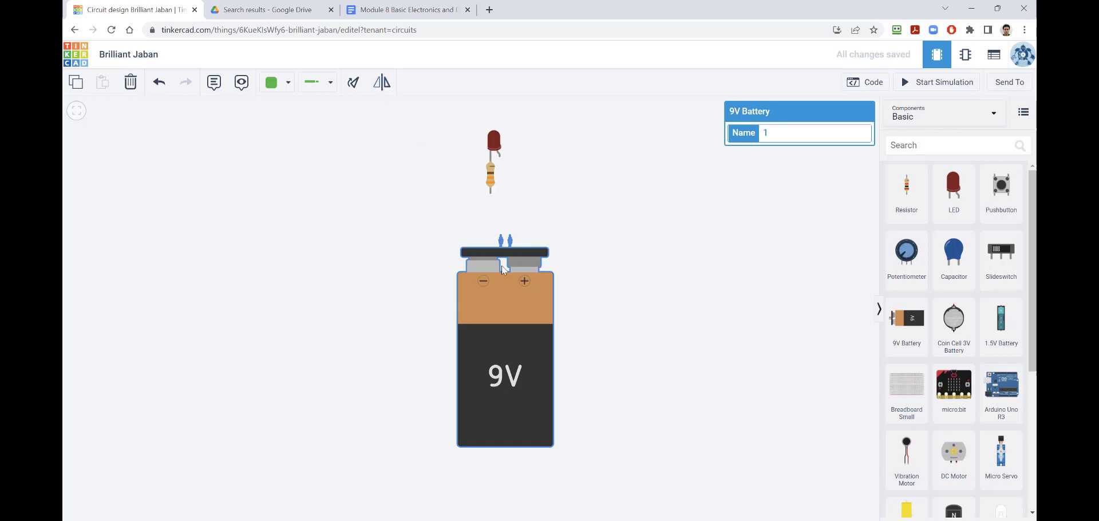
click(510, 238)
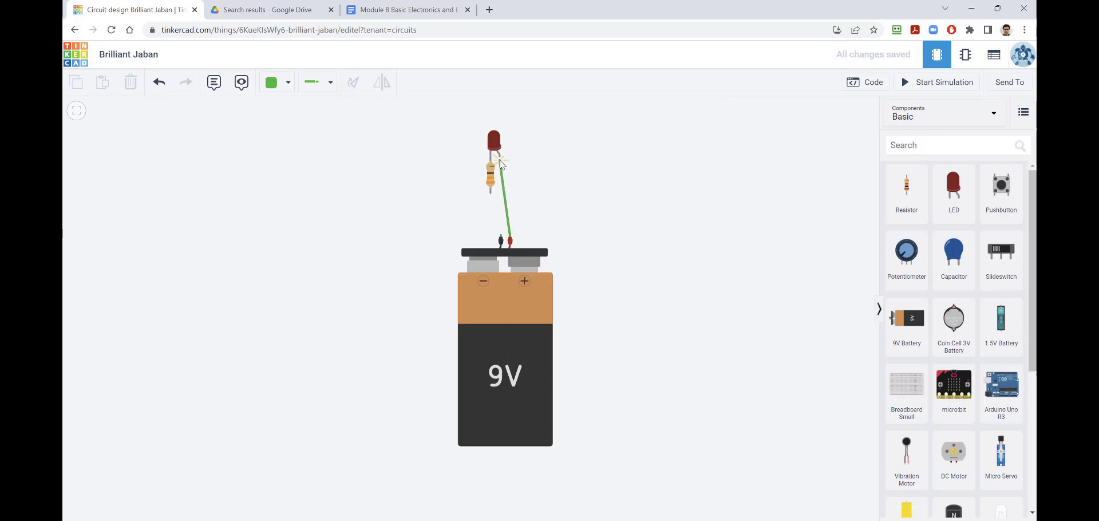
click(500, 158)
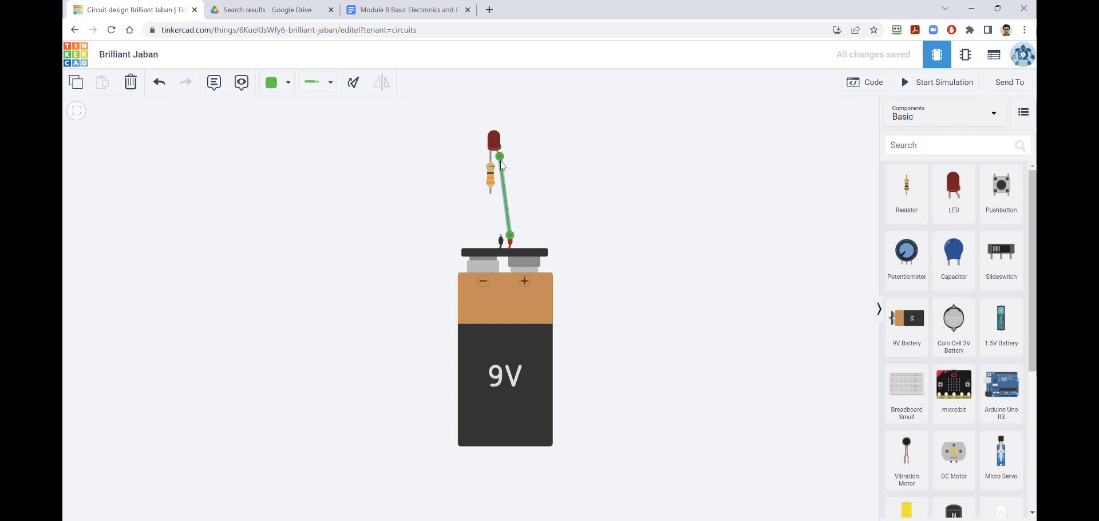
click(286, 83)
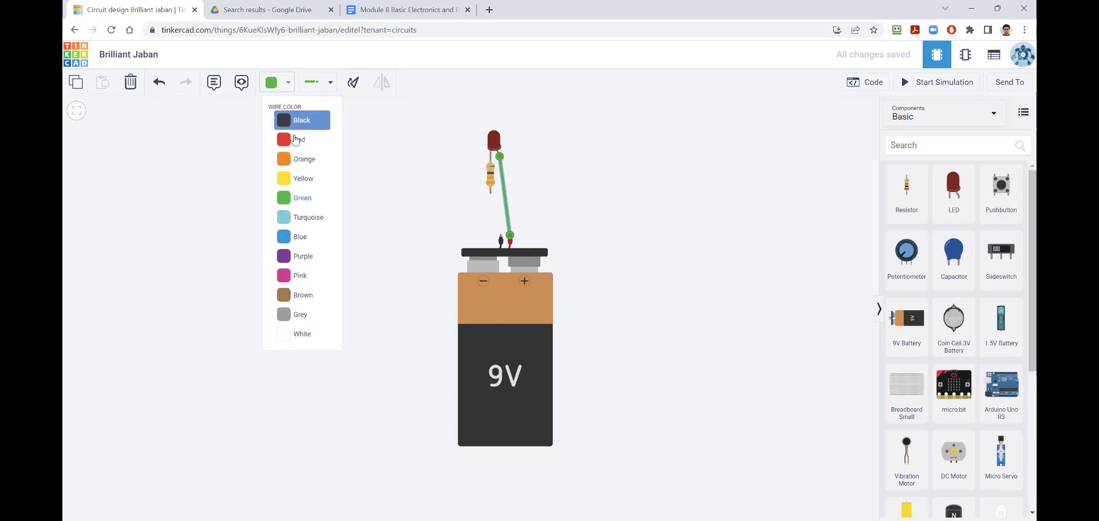
click(295, 143)
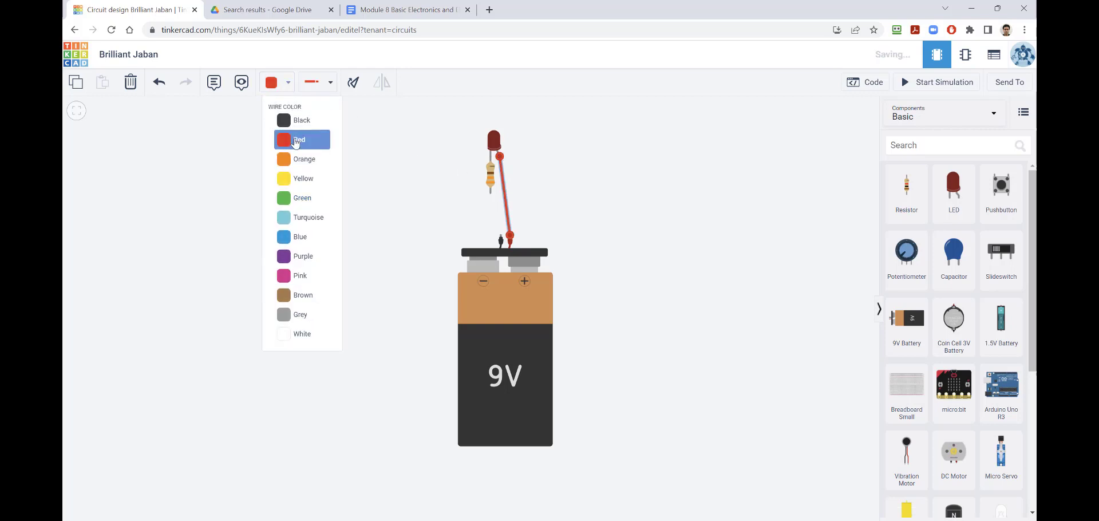
Step: Connect the resistor's free terminal to the battery's negative terminal with a black wire
click(491, 194)
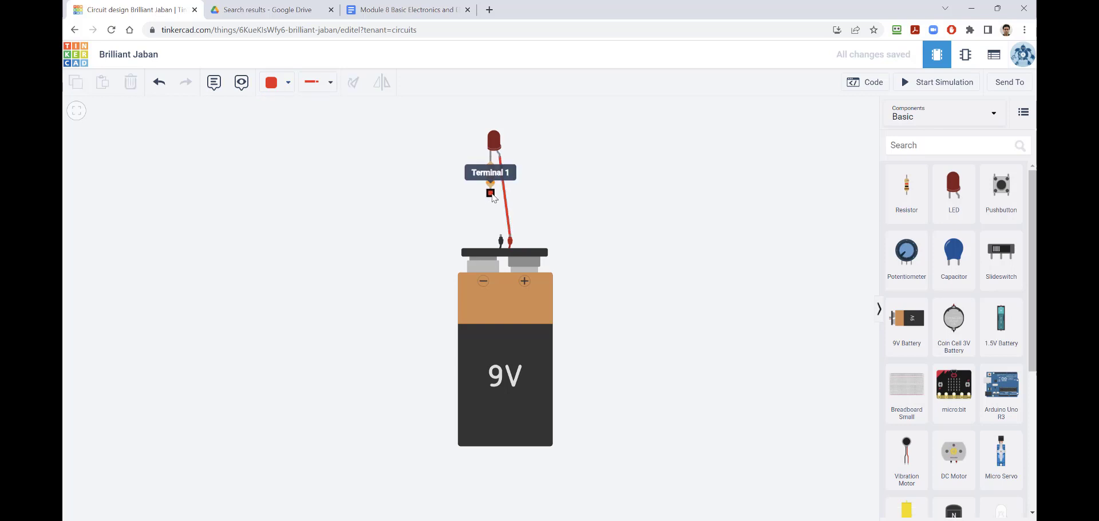
click(501, 238)
click(283, 86)
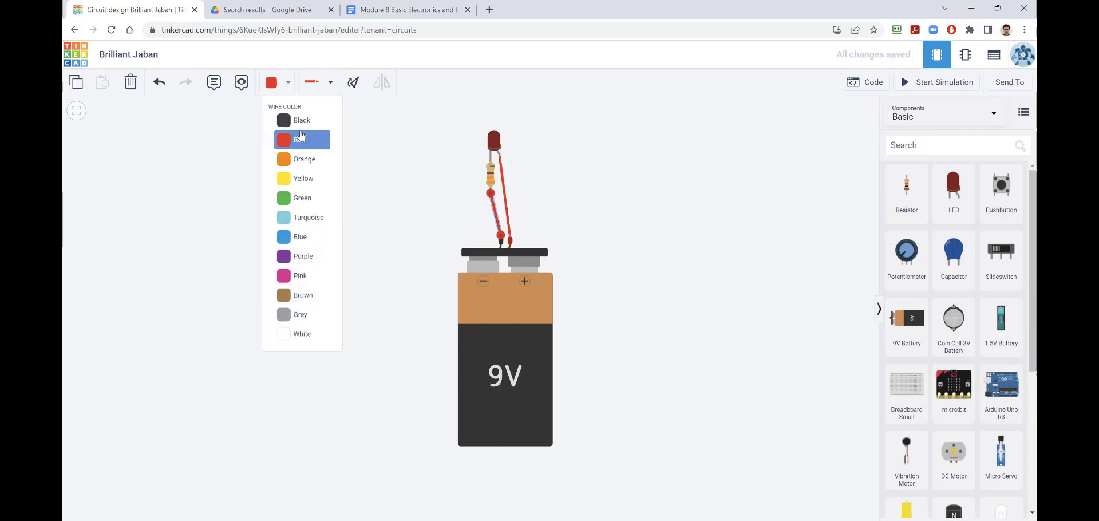
click(294, 117)
click(546, 235)
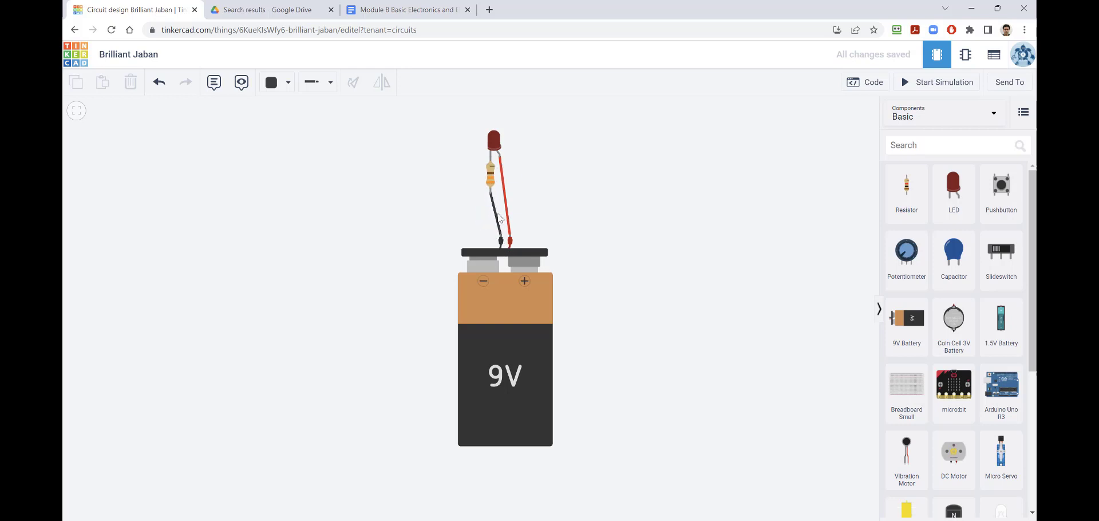
Step: Start the simulation and inspect the LED's current warning
click(937, 82)
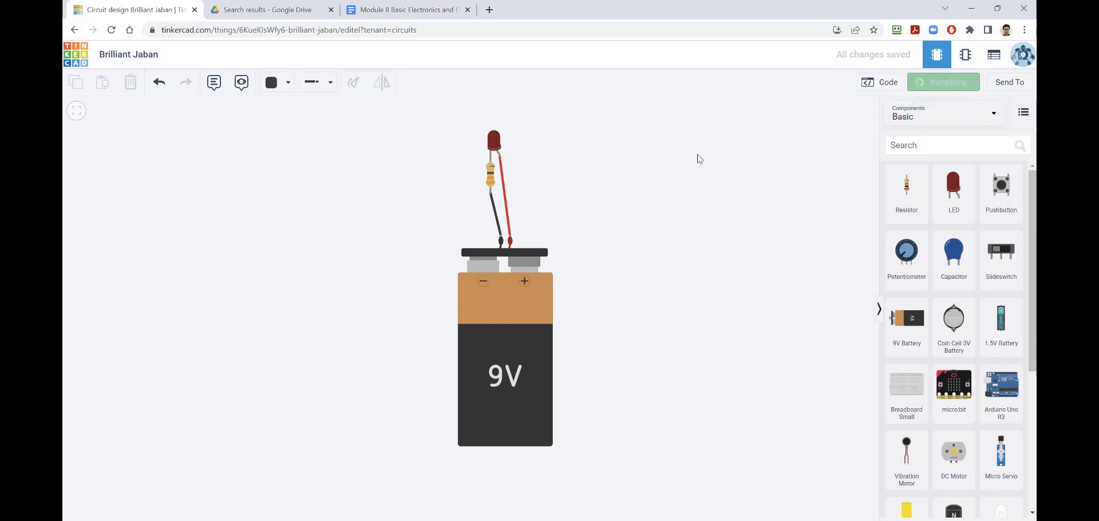
mouse_move(496, 140)
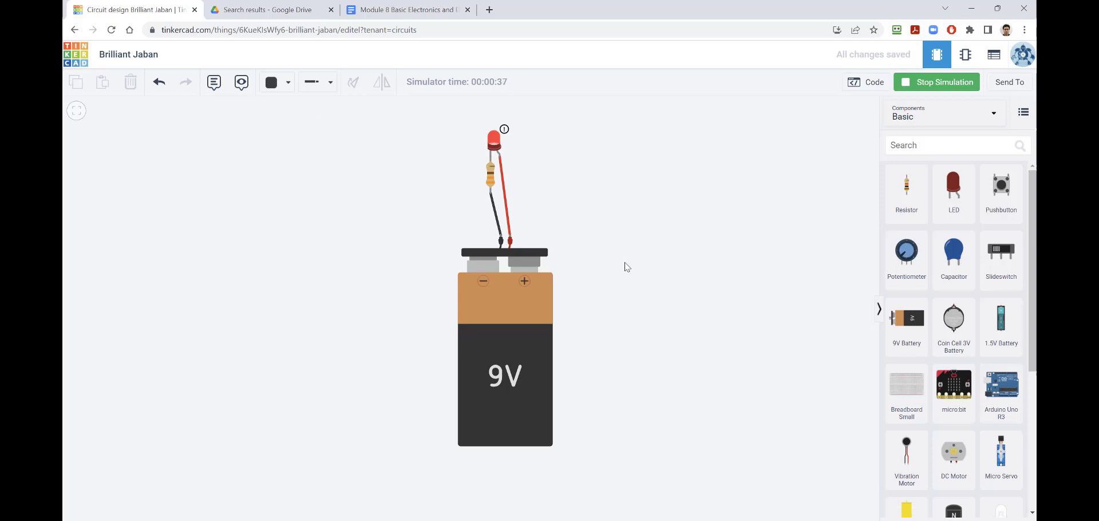
key(f)
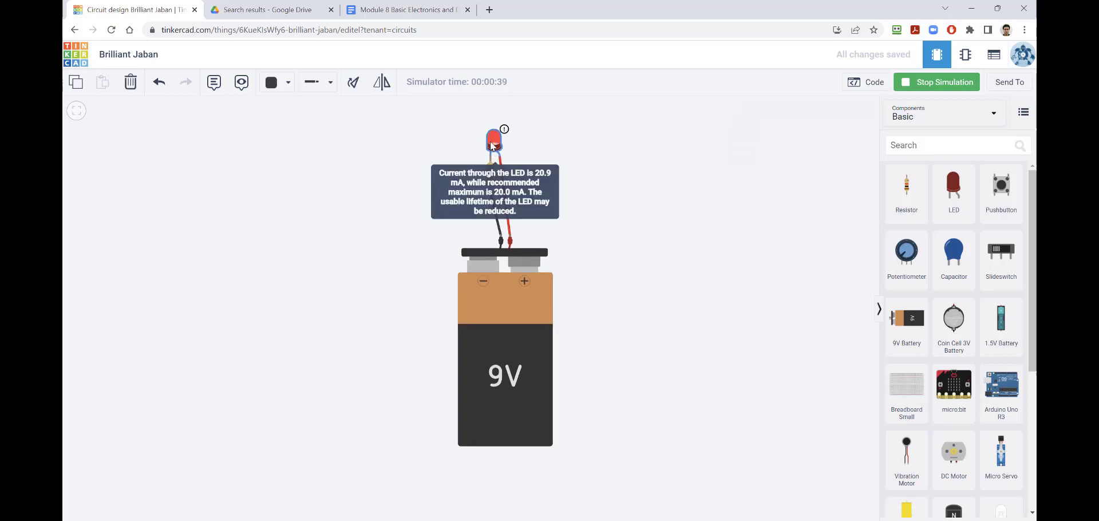
Step: Delete the LED and the resistor from the circuit, keeping the 9V battery
click(494, 141)
key(Delete)
click(491, 177)
key(Delete)
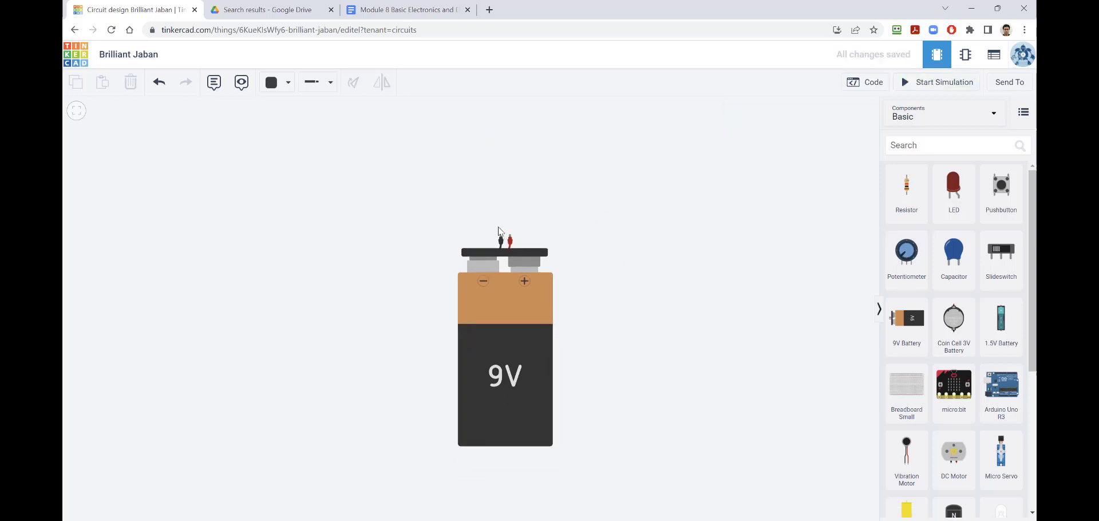
Step: Delete the 9V battery and place a small breadboard in the middle of the empty workspace
click(505, 287)
key(Delete)
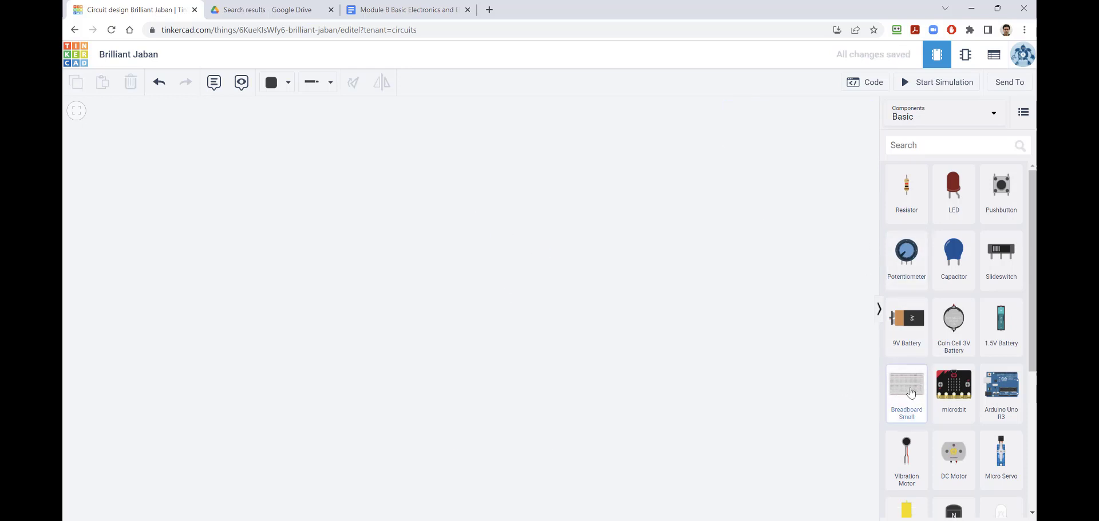
drag(911, 392, 455, 294)
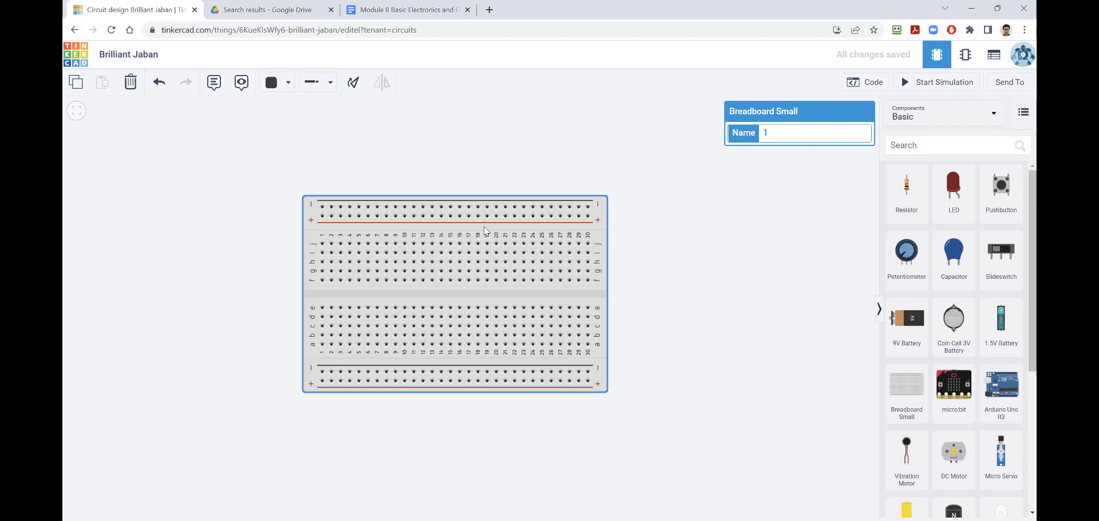
drag(484, 229, 436, 228)
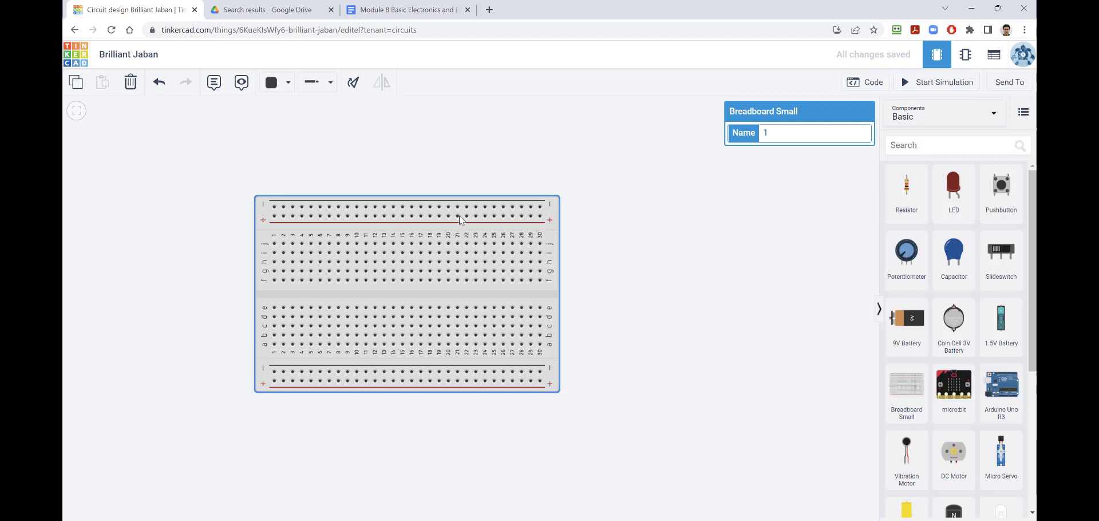
Step: Add a 9V battery beside the breadboard, rotated upright with its positive terminal nearer the breadboard
drag(907, 321, 591, 269)
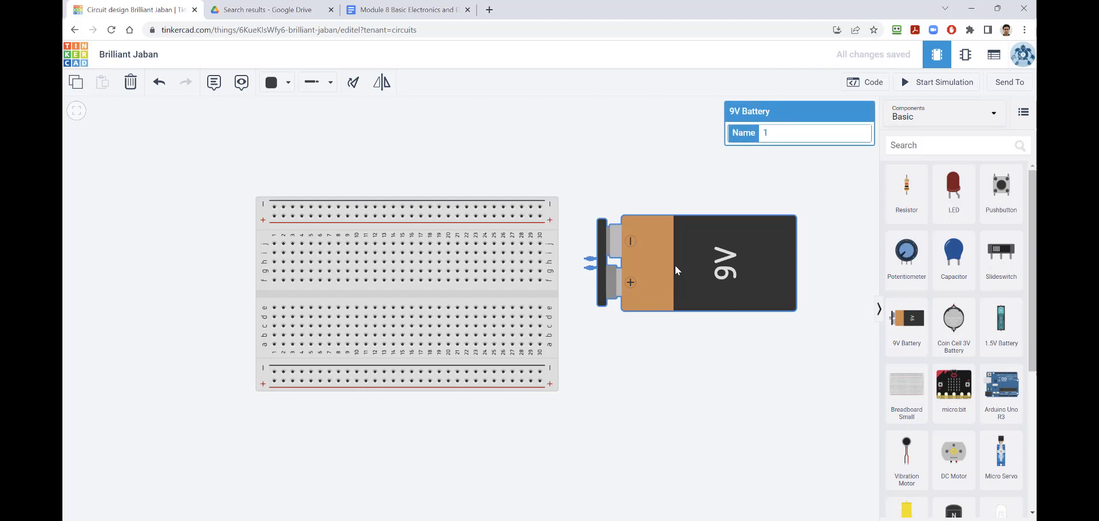
click(353, 82)
drag(633, 318, 677, 250)
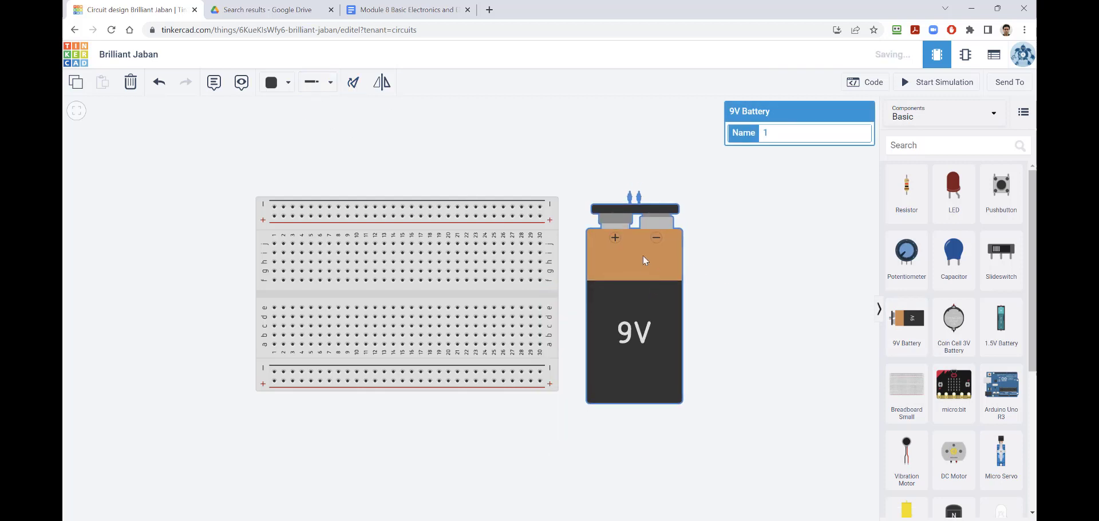
Step: Connect the 9V battery's positive terminal to the end of the breadboard's upper positive rail with a red wire
drag(630, 193, 540, 216)
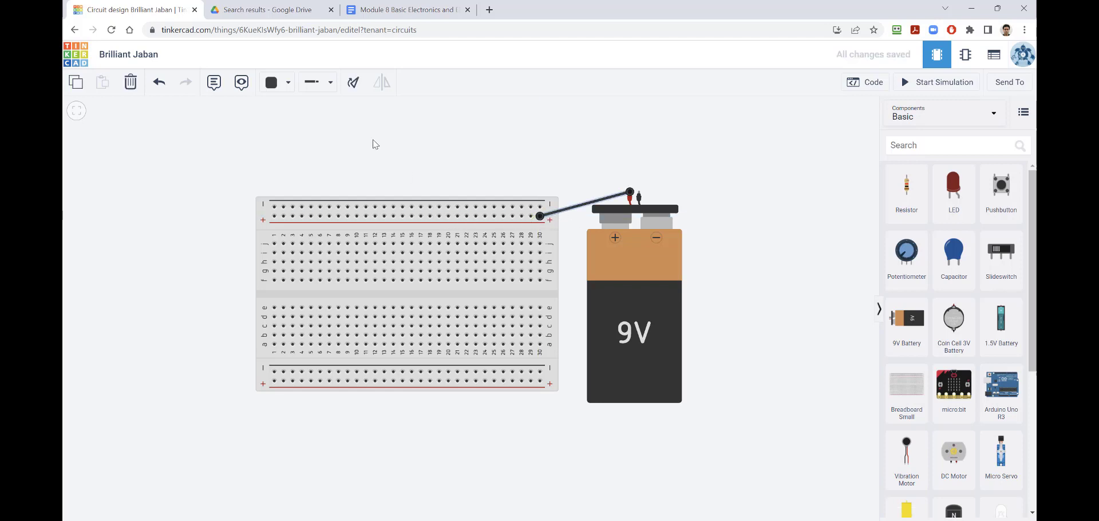
click(278, 82)
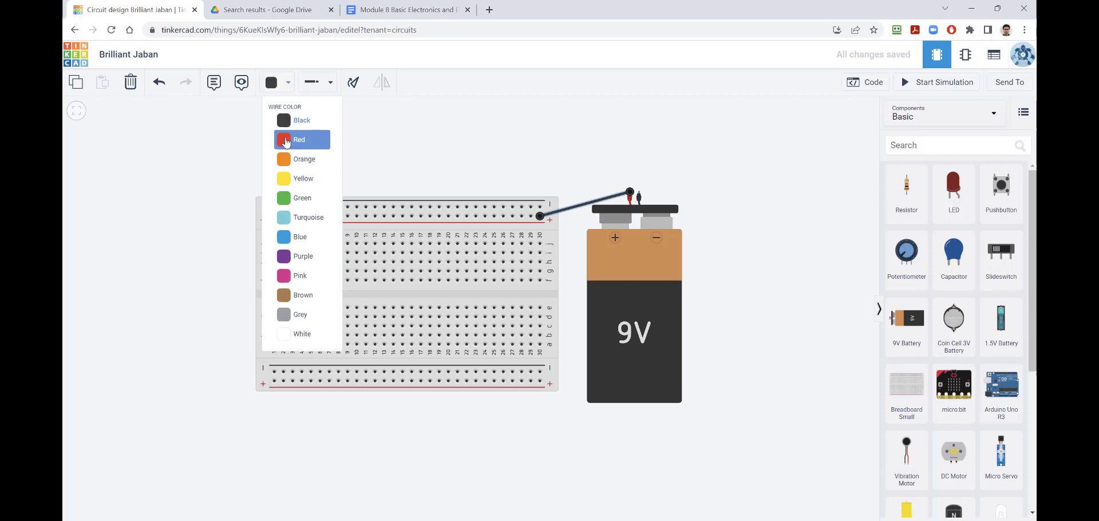
click(287, 140)
Step: Connect the 9V battery's negative terminal to the upper negative rail with a black wire, bent up clear of the red wire
drag(639, 196, 541, 209)
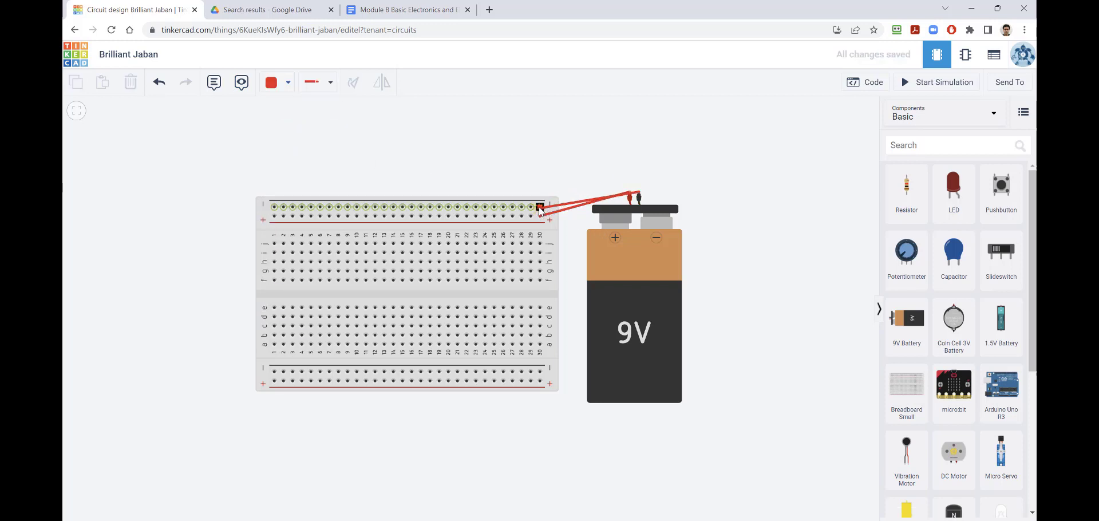
click(541, 209)
click(273, 82)
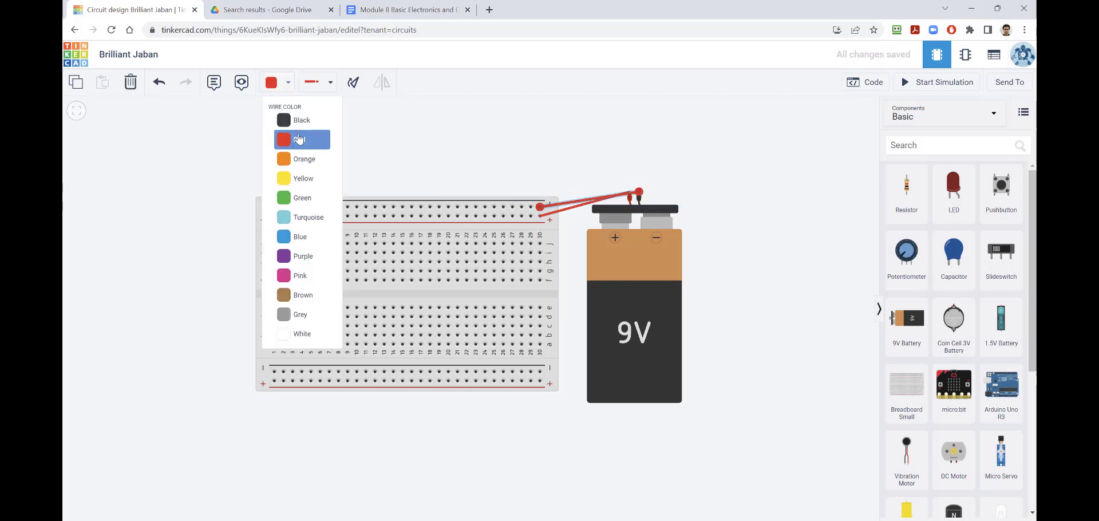
click(302, 120)
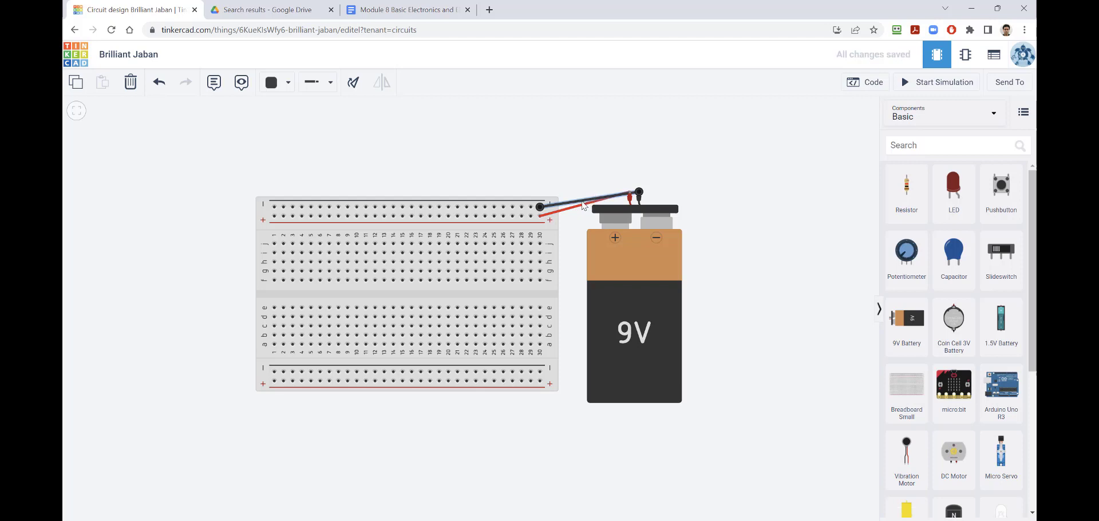
drag(584, 207, 639, 177)
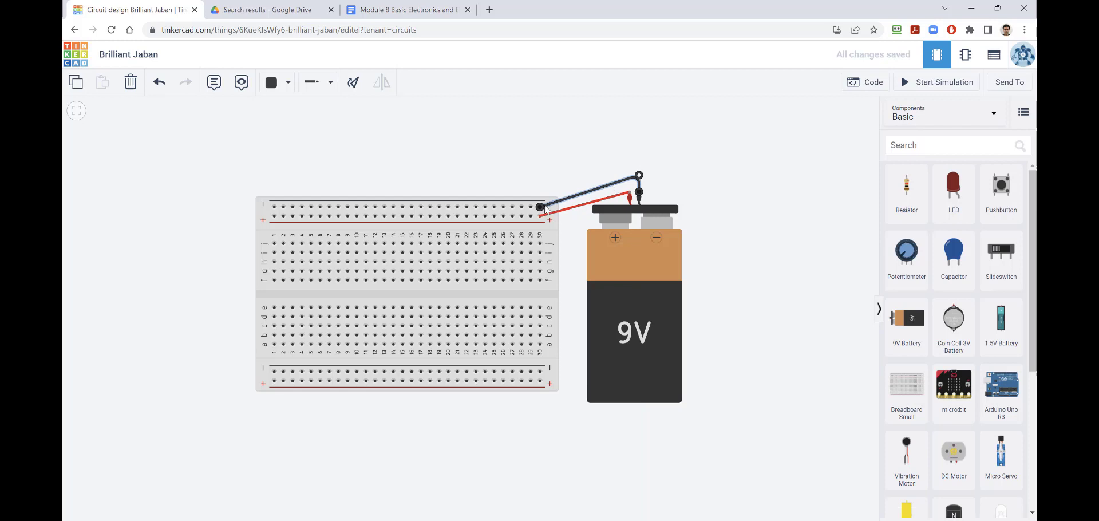
click(613, 195)
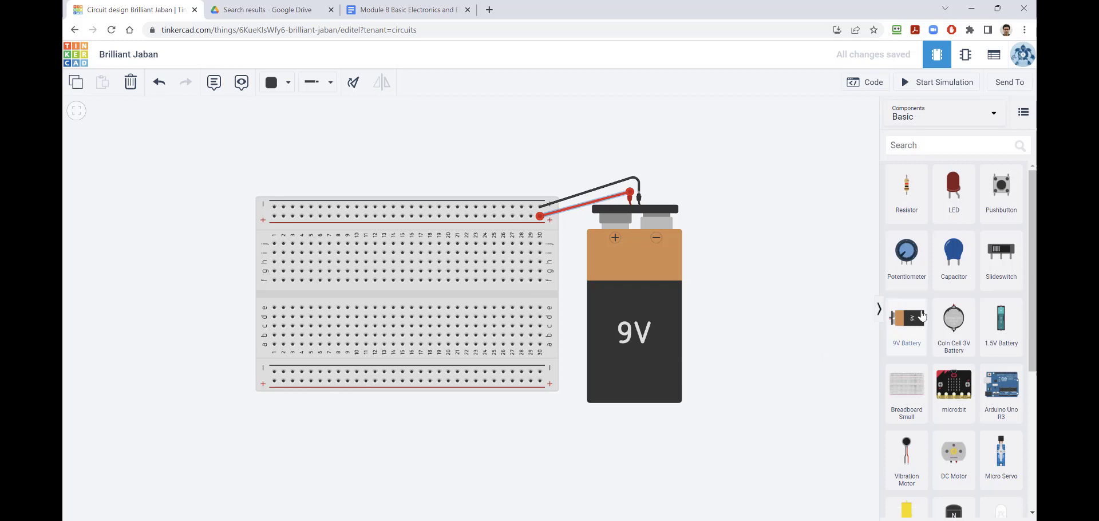
Step: Add a 1.5V AA battery, set its count to 4 batteries, and place the pack below the breadboard
drag(1001, 320, 167, 162)
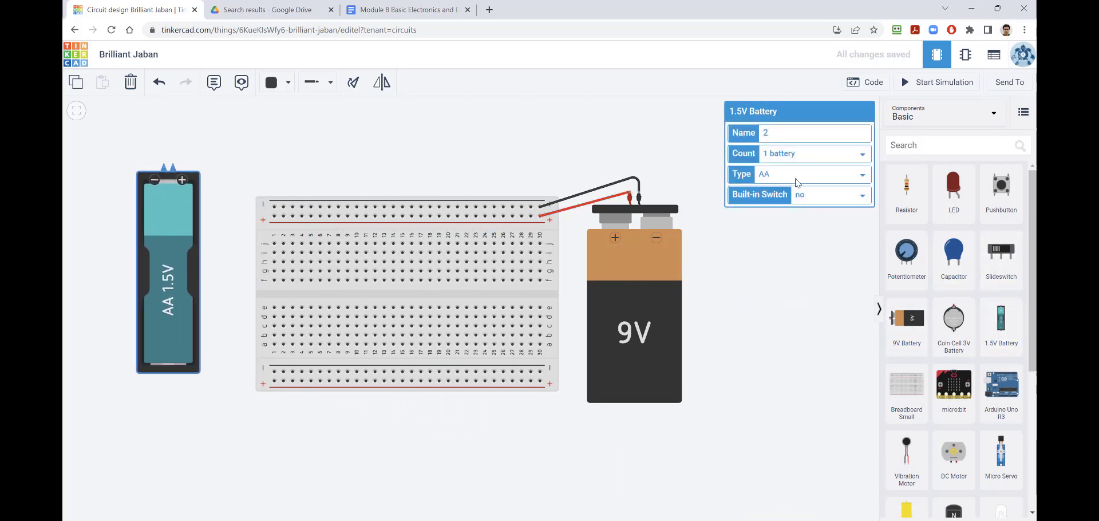
click(820, 180)
click(820, 180)
click(820, 155)
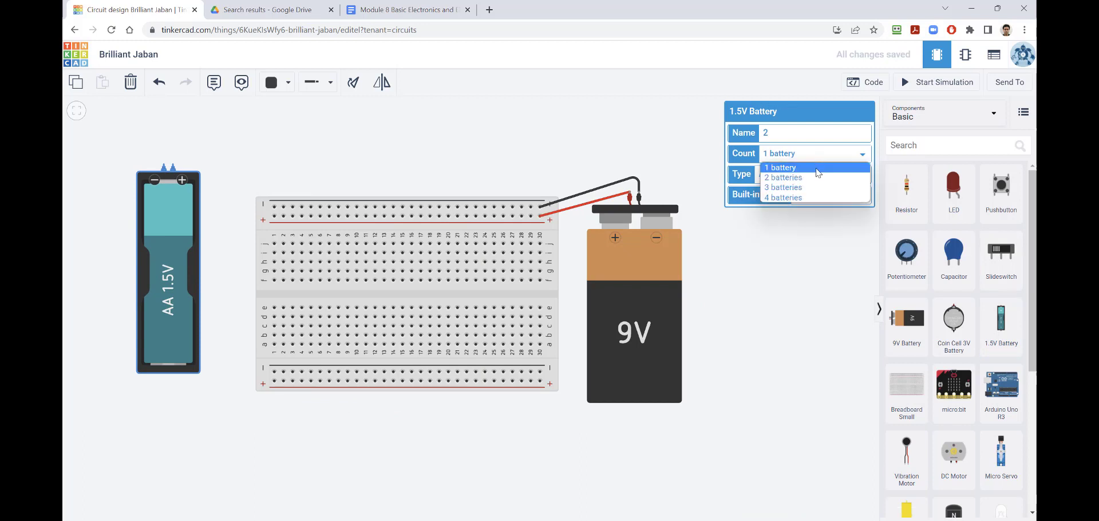
click(801, 197)
drag(238, 207, 324, 480)
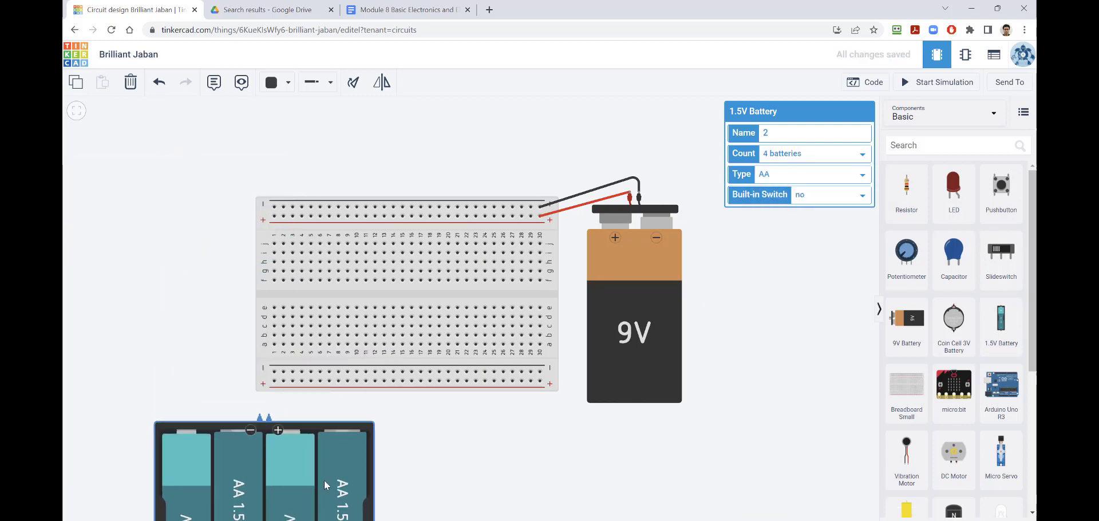
Step: Wire the AA pack to the breadboard's lower rails, red from positive to positive and black from negative to negative
click(269, 419)
click(274, 381)
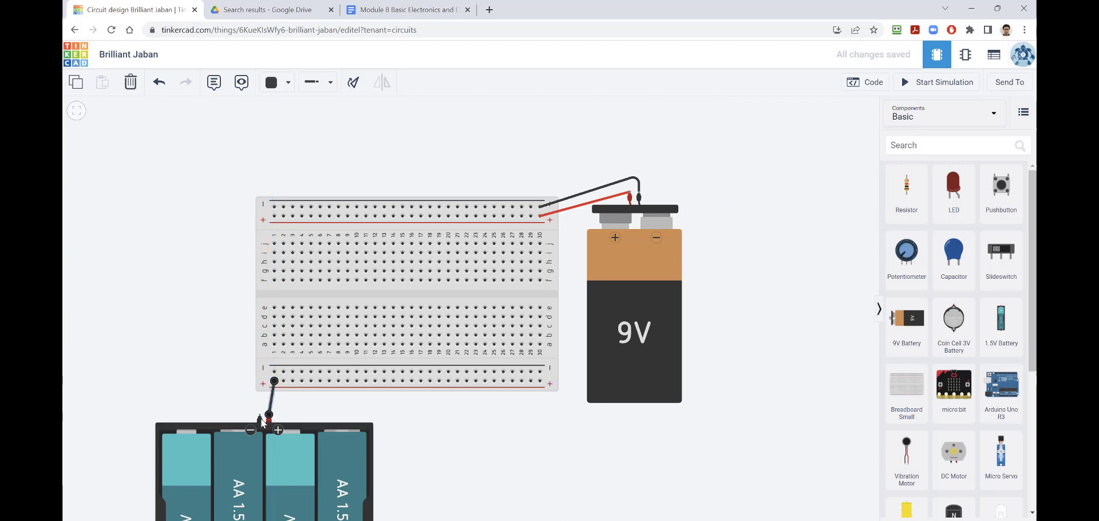
click(261, 415)
click(274, 372)
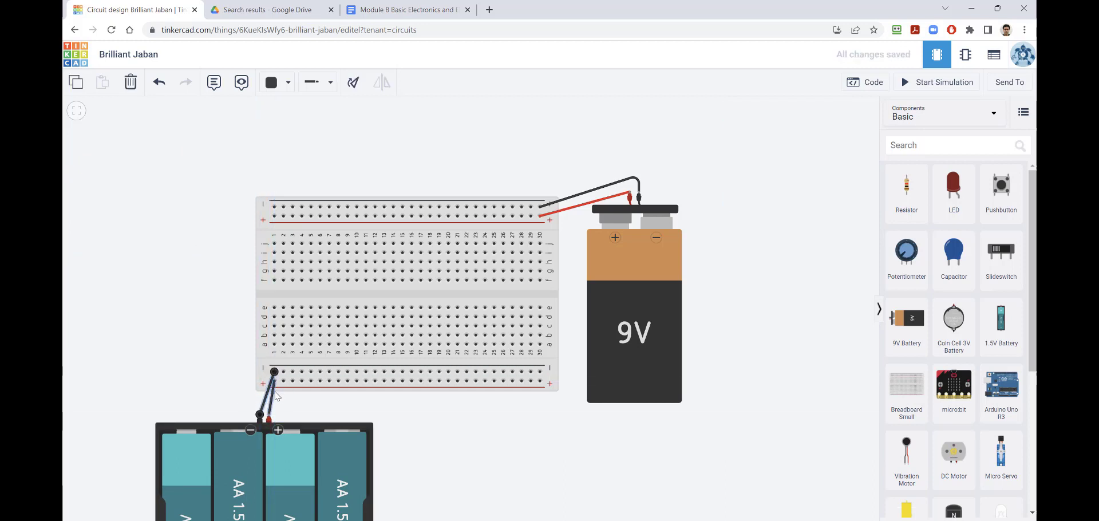
click(272, 399)
click(277, 82)
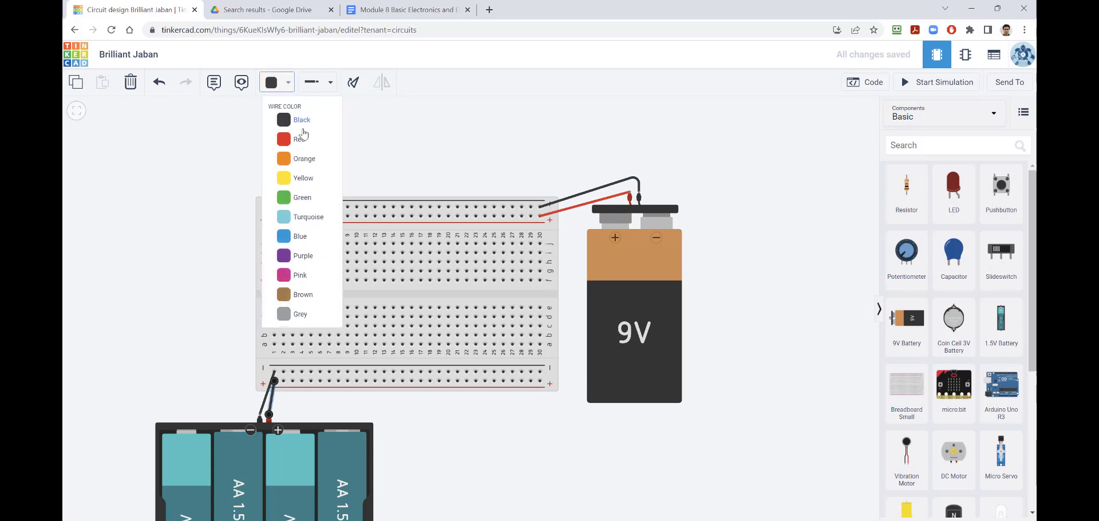
click(300, 139)
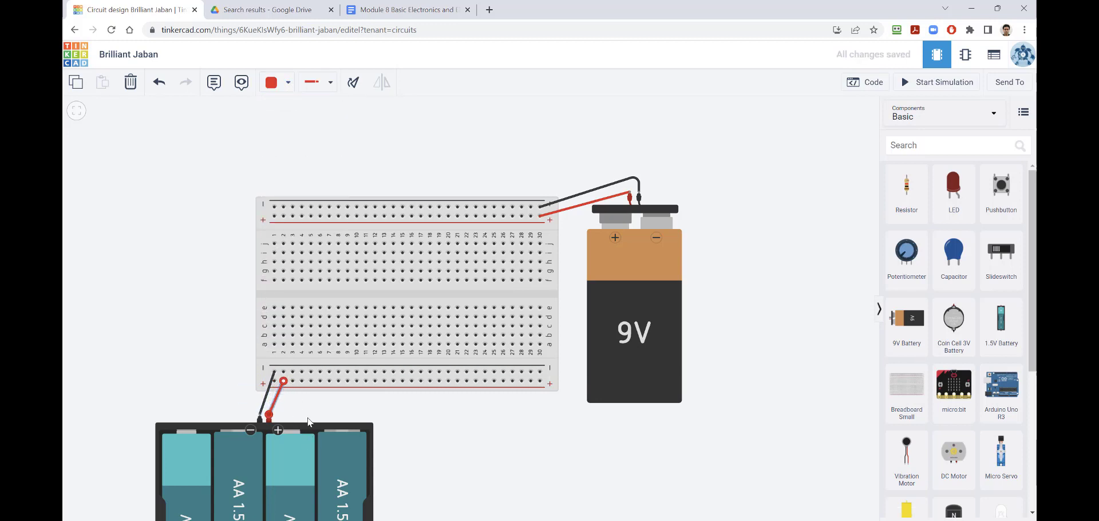
drag(283, 381, 277, 382)
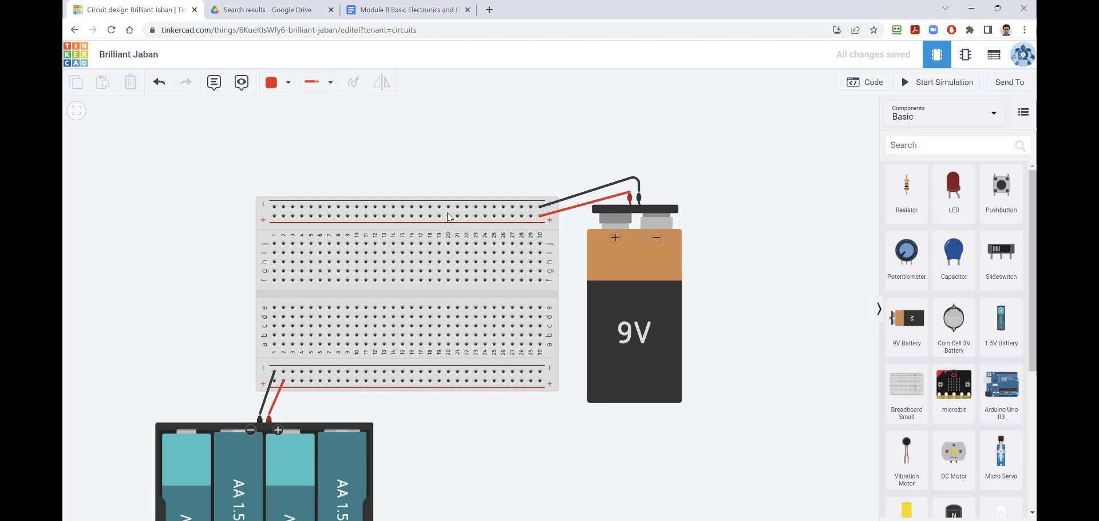
Step: Join the breadboard's upper and lower negative rails with a vertical black wire along column 2
click(275, 206)
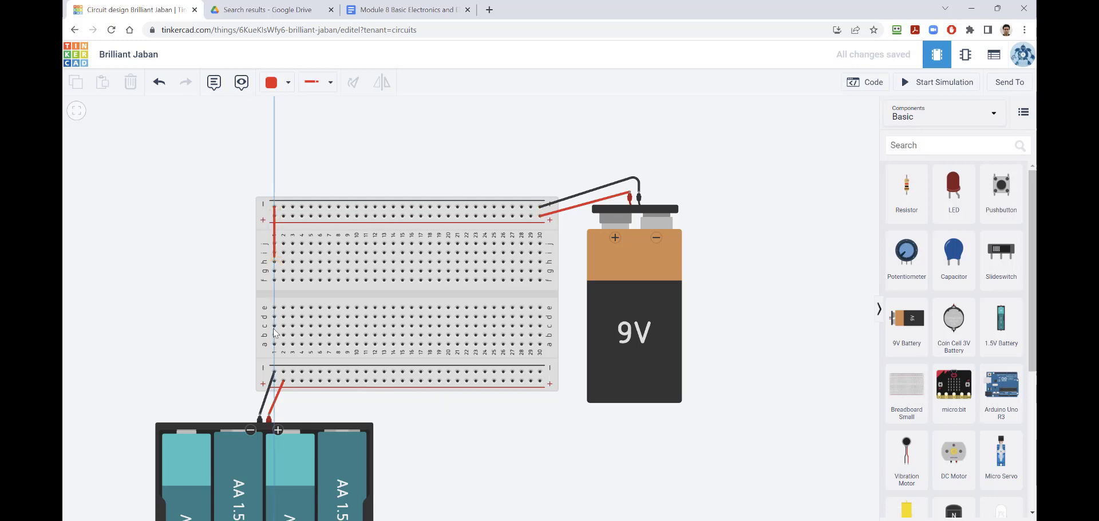
click(282, 372)
drag(274, 206, 284, 206)
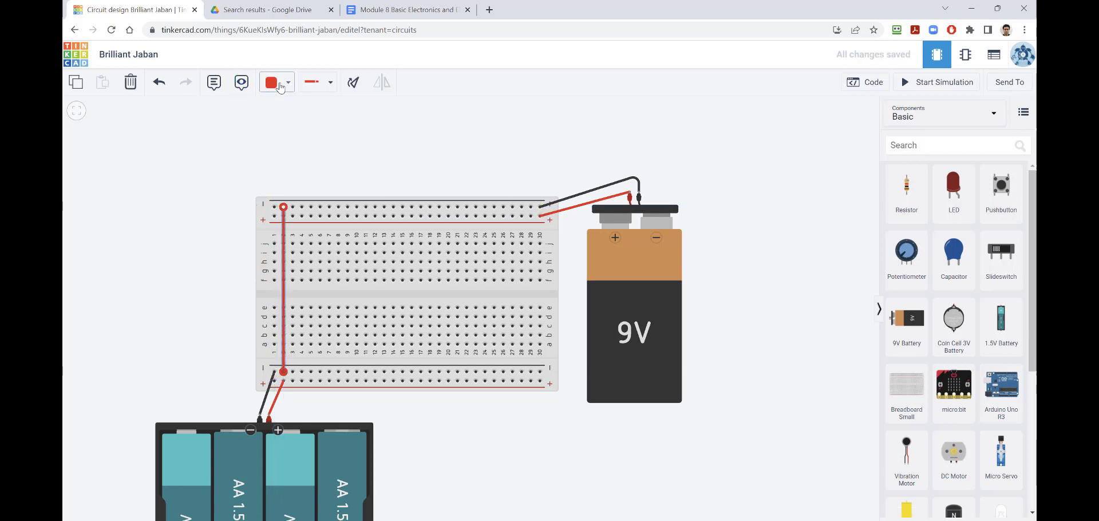
click(279, 86)
click(289, 115)
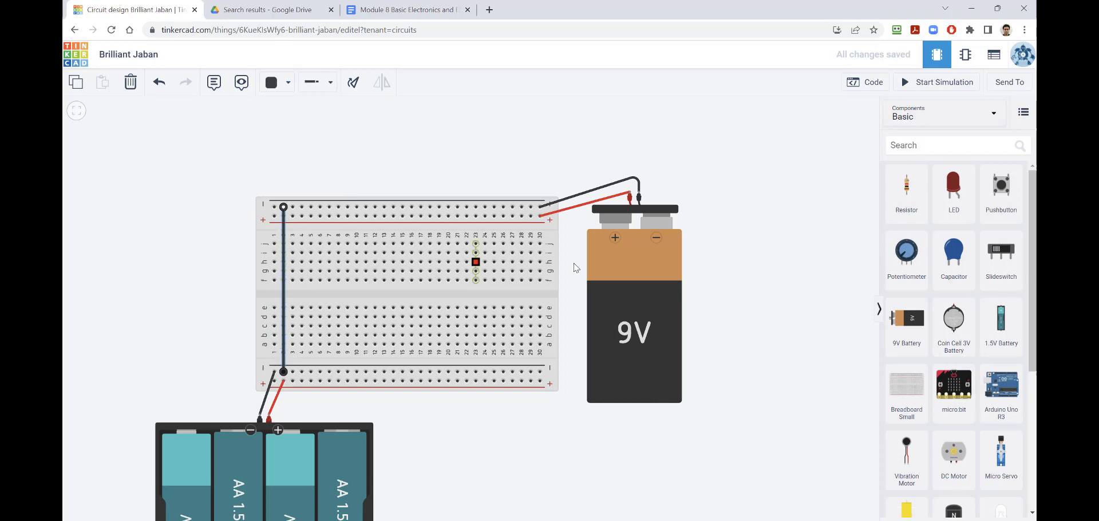
click(752, 300)
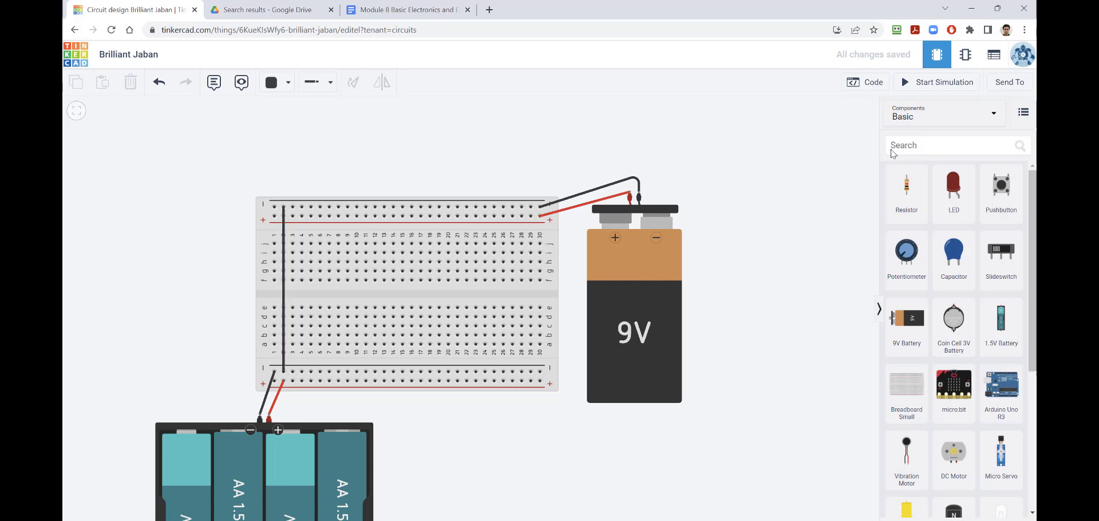
Step: Delete the AA battery pack, its wires to the lower rails, and the black wire joining the two negative rails
click(271, 458)
key(Delete)
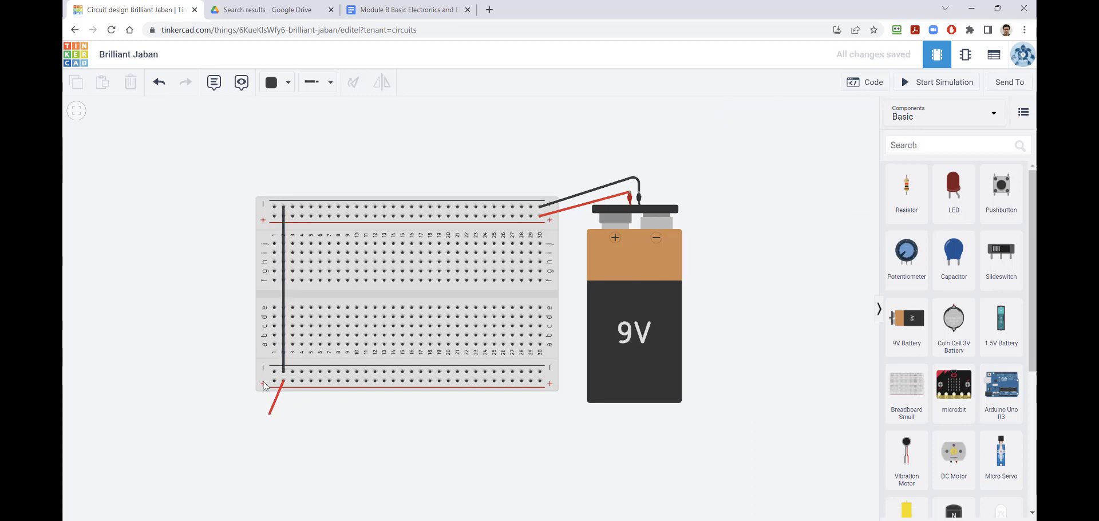
click(276, 397)
key(Delete)
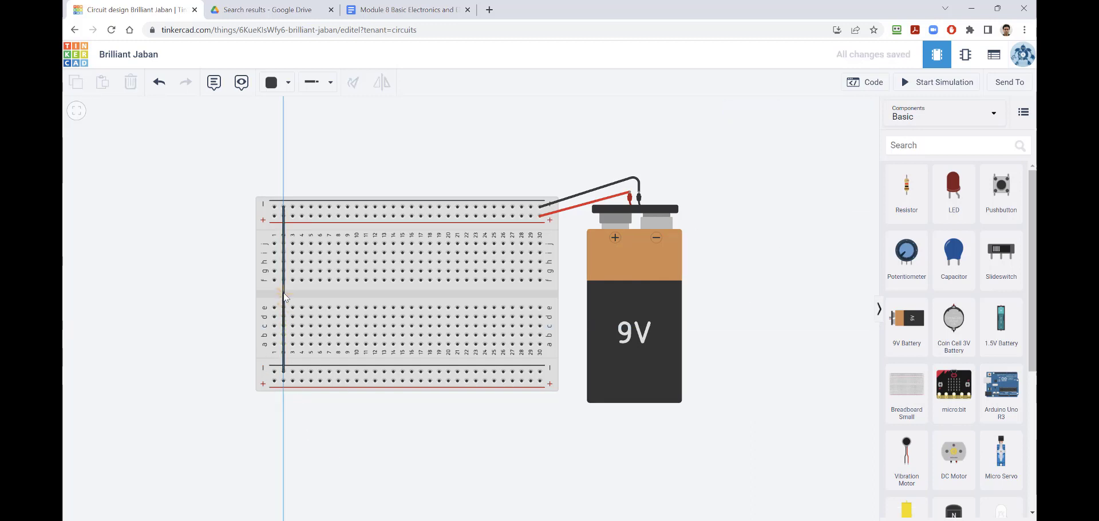
click(283, 285)
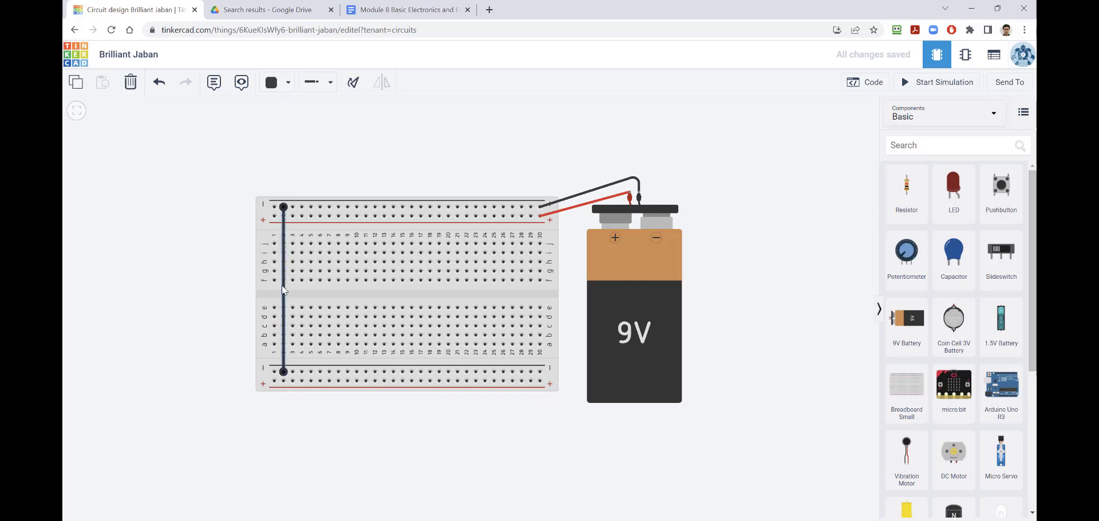
key(Delete)
Step: Place a red LED across columns 23 and 24 of row j and connect its anode column to the upper positive rail with a red wire
drag(954, 186, 488, 247)
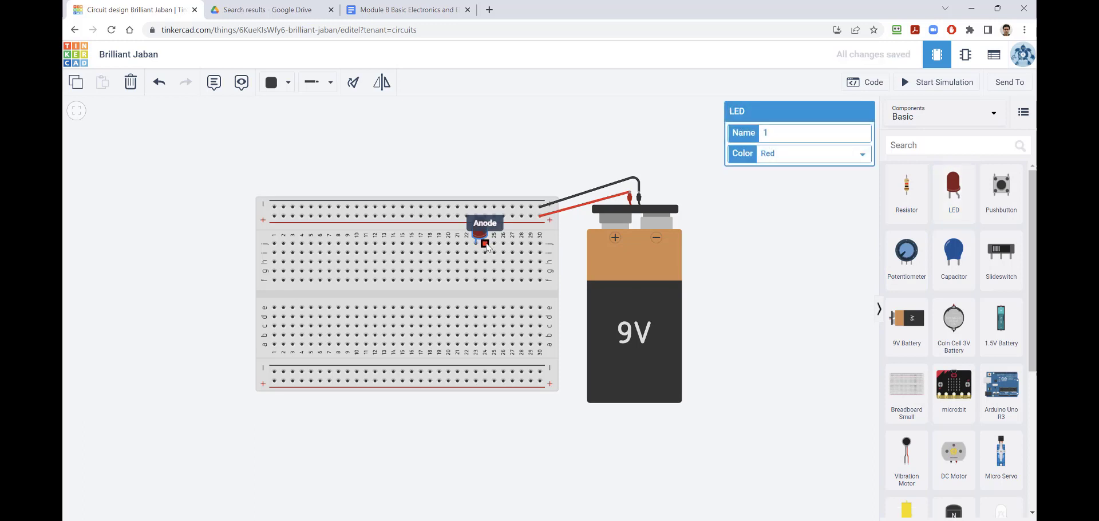
click(504, 240)
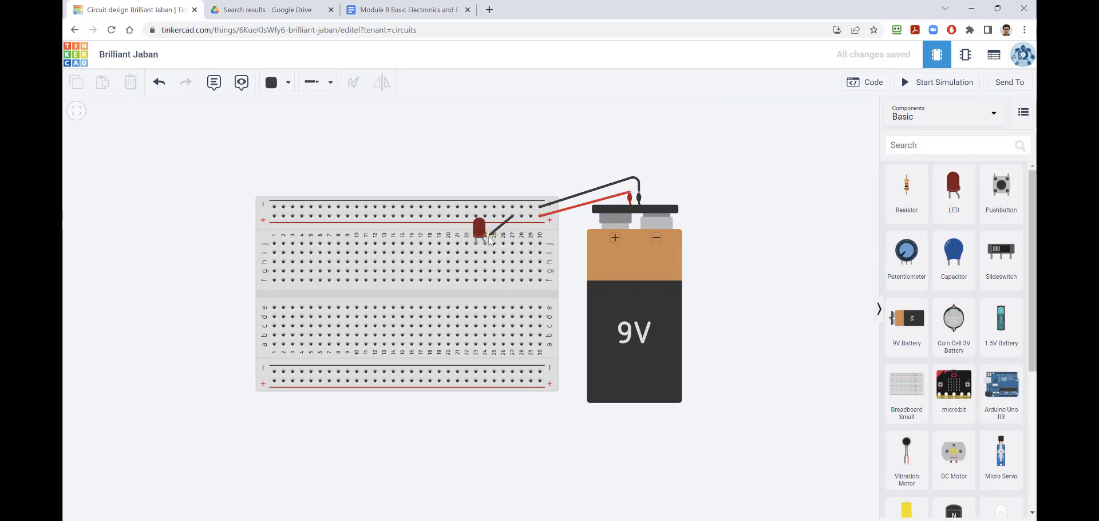
click(485, 252)
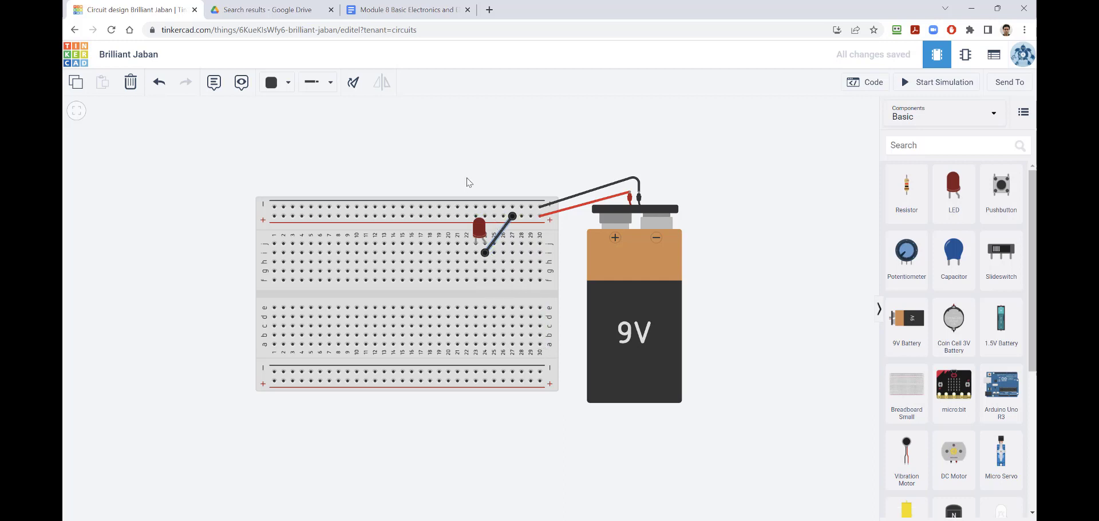
click(272, 83)
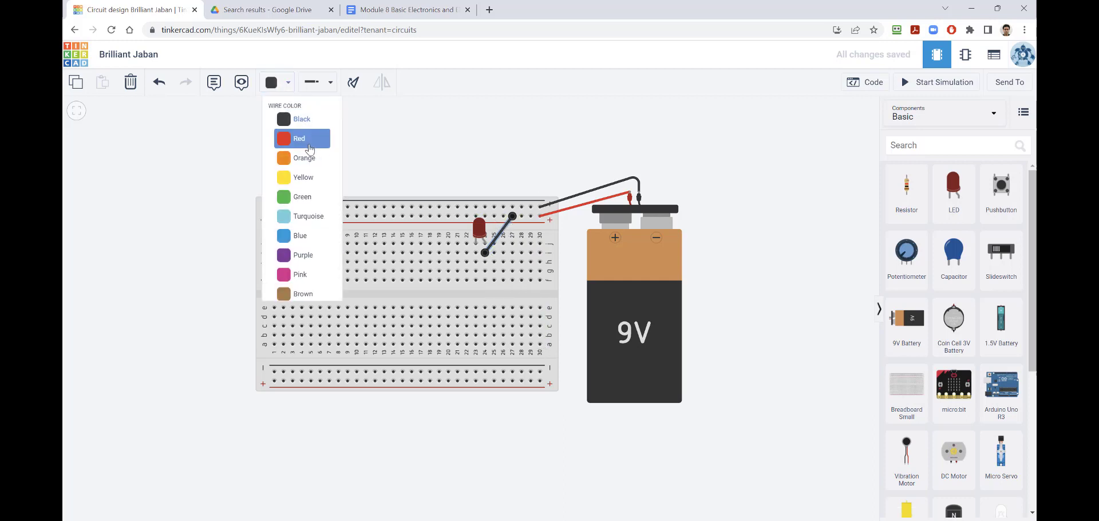
click(294, 135)
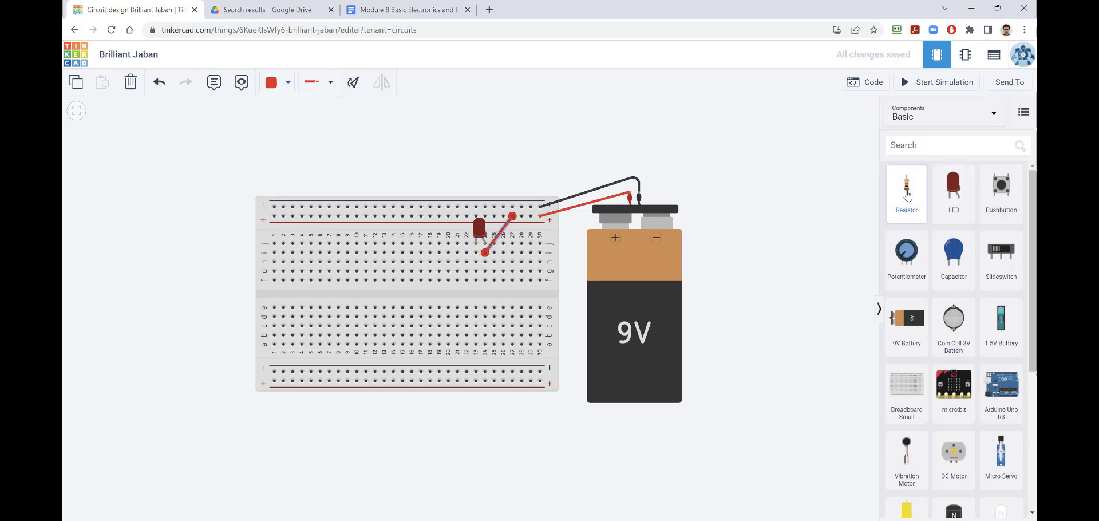
Step: Place a resistor horizontally in row h of the breadboard, with one end in the LED cathode's column 23
drag(906, 189, 484, 274)
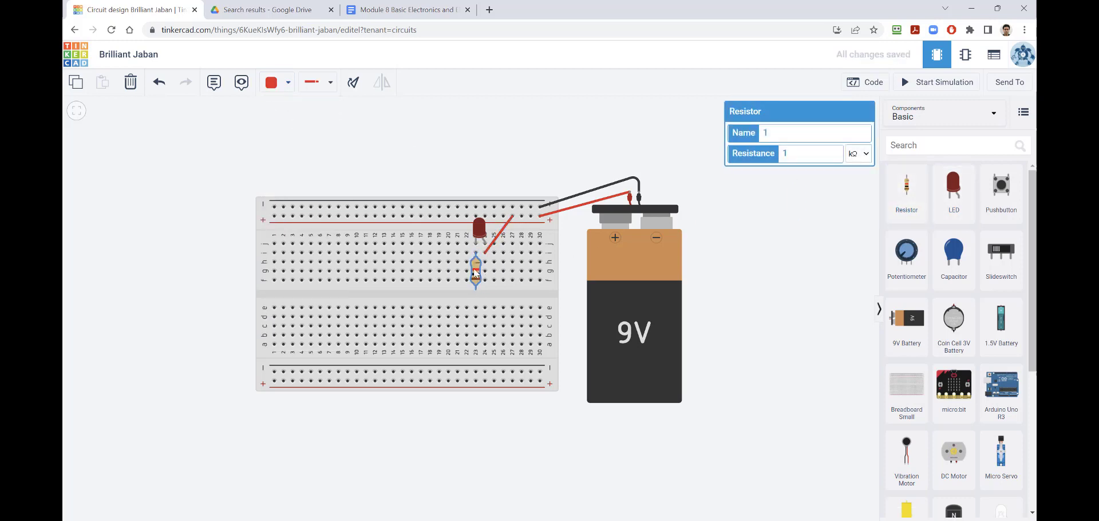
click(355, 88)
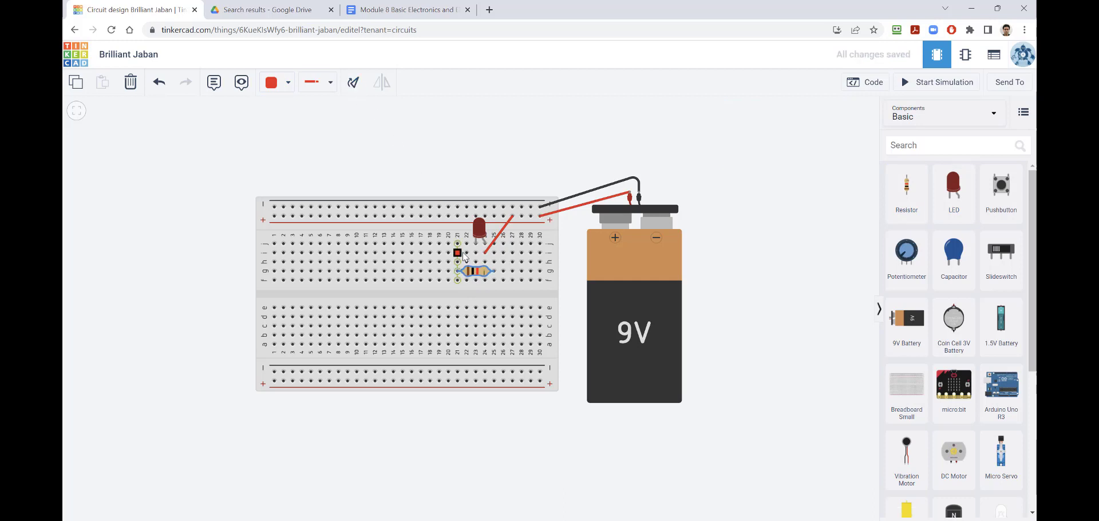
drag(474, 270, 455, 263)
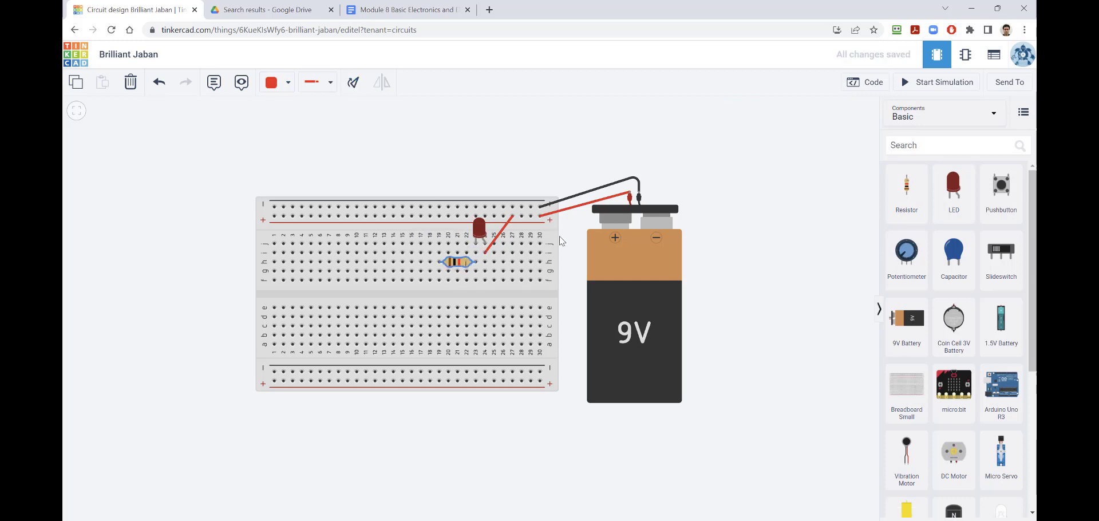
Step: Set the resistance of the resistor in row h to 330 Ω
click(460, 261)
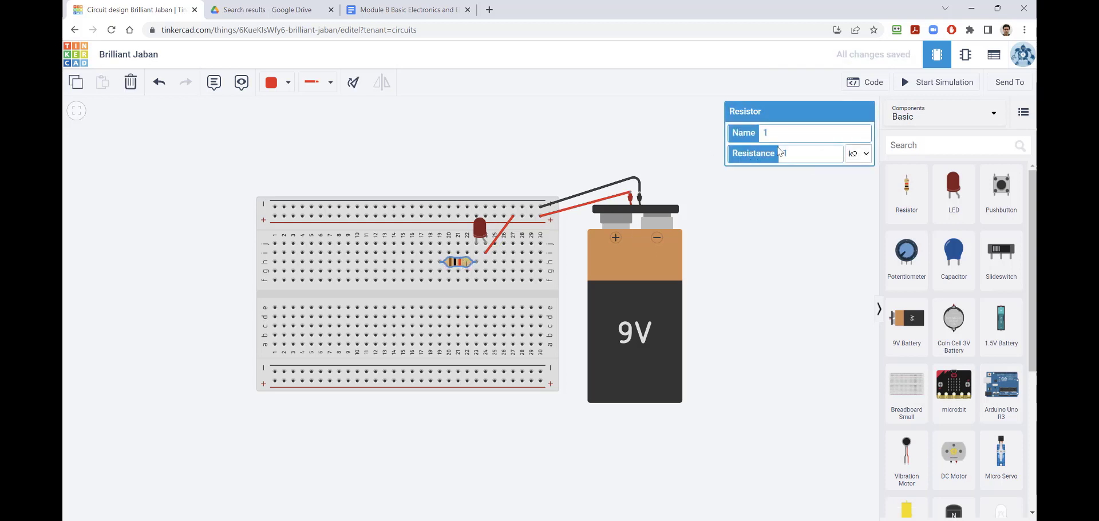
drag(780, 151, 767, 152)
text(330)
click(859, 154)
click(852, 208)
Step: Connect the resistor's column 19 to the upper negative rail with a black wire and start the simulation
click(440, 252)
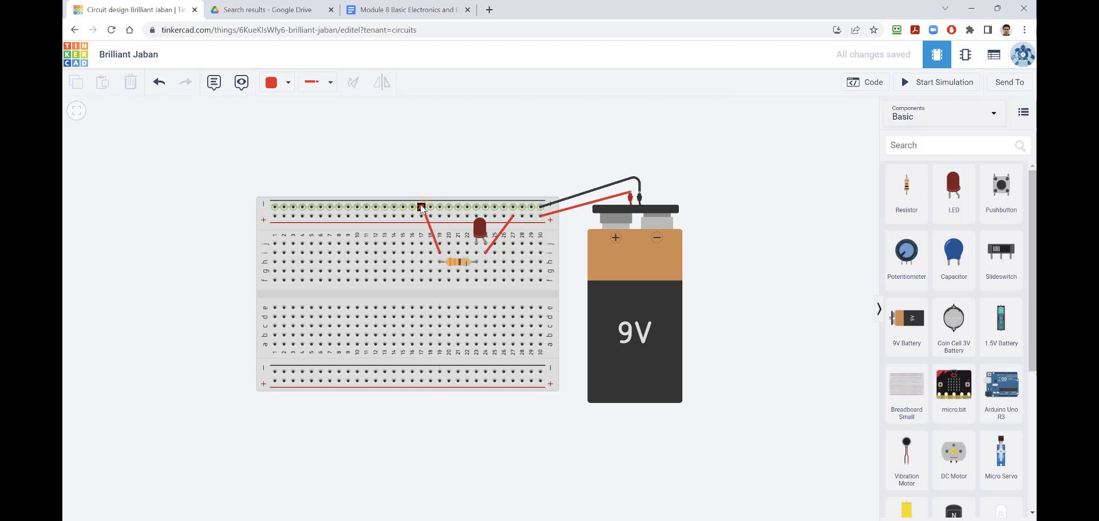
click(421, 207)
click(270, 83)
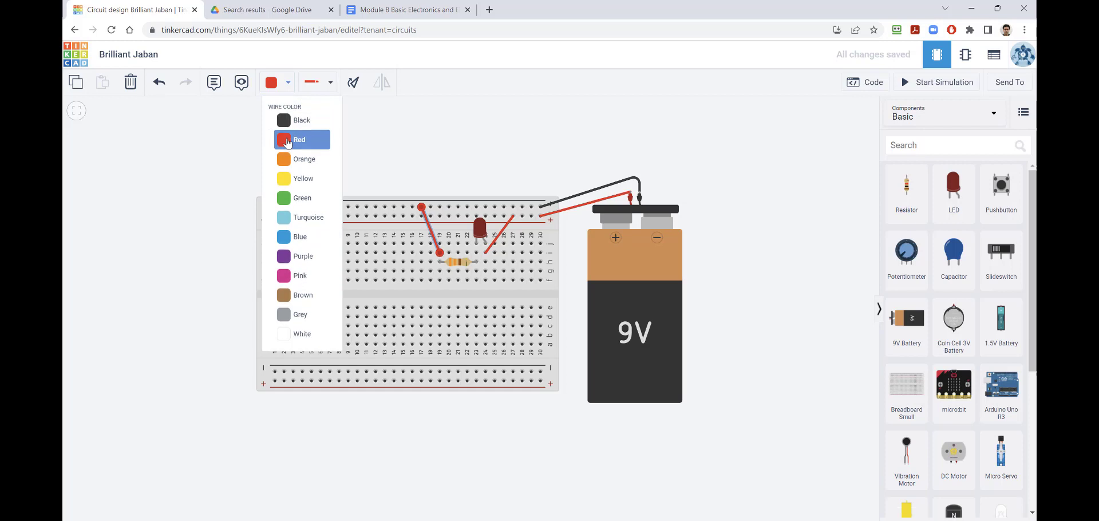
click(294, 136)
click(272, 82)
click(291, 116)
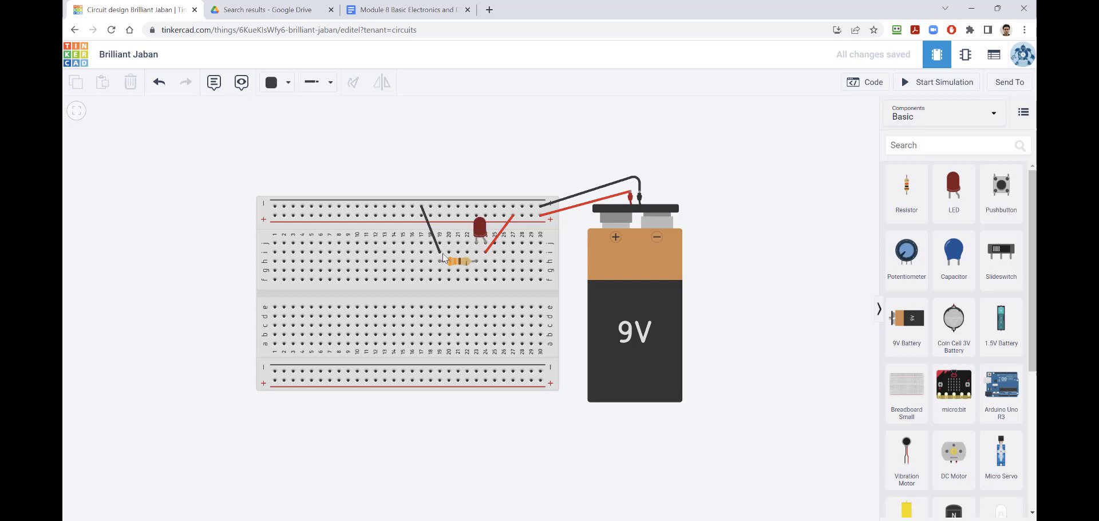
click(937, 81)
mouse_move(480, 229)
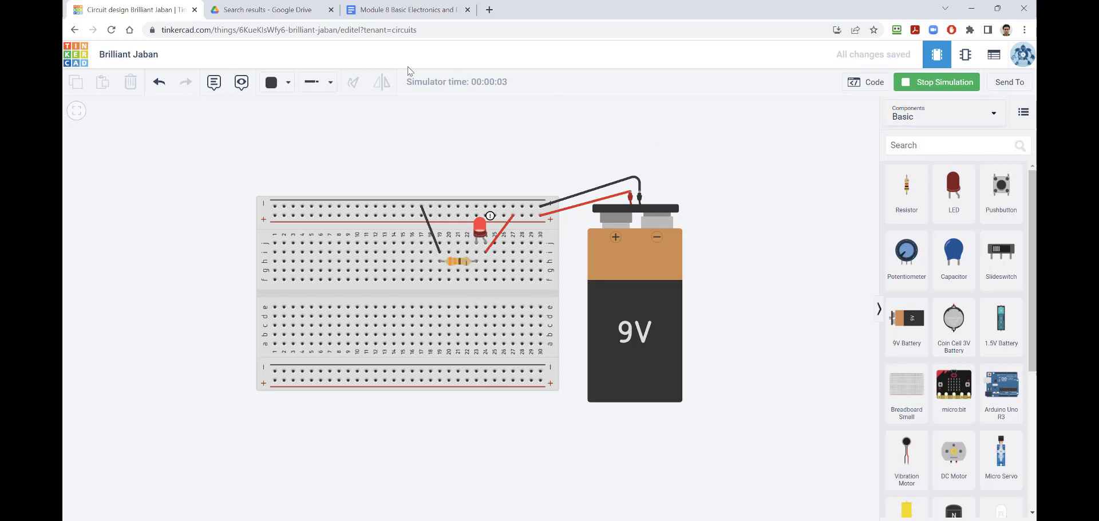
Step: Switch to the Google Docs module, review Example 2 on turning on an LED with a switch, and return to Tinkercad
click(399, 15)
scroll(553, 326, down, 15)
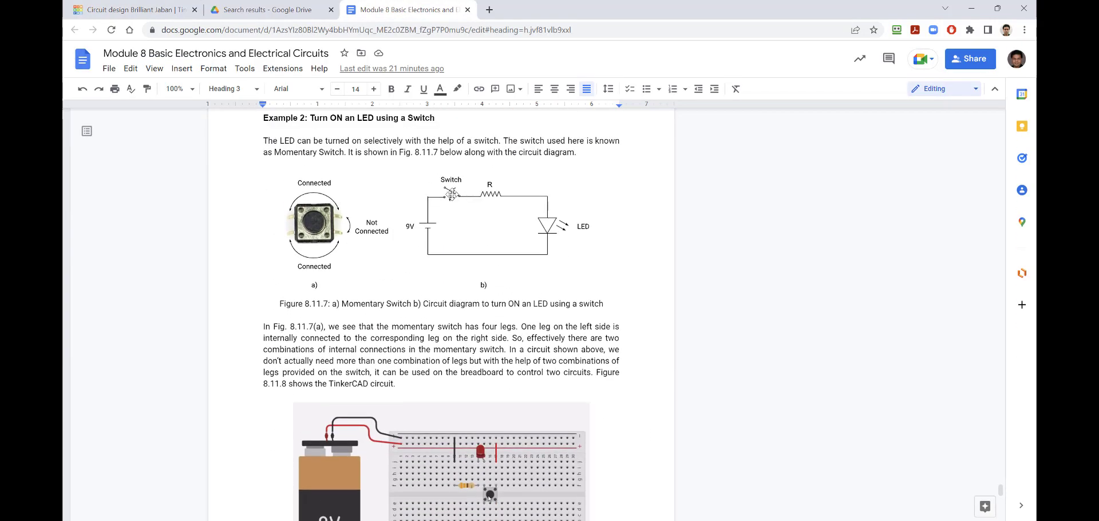
scroll(566, 255, up, 1)
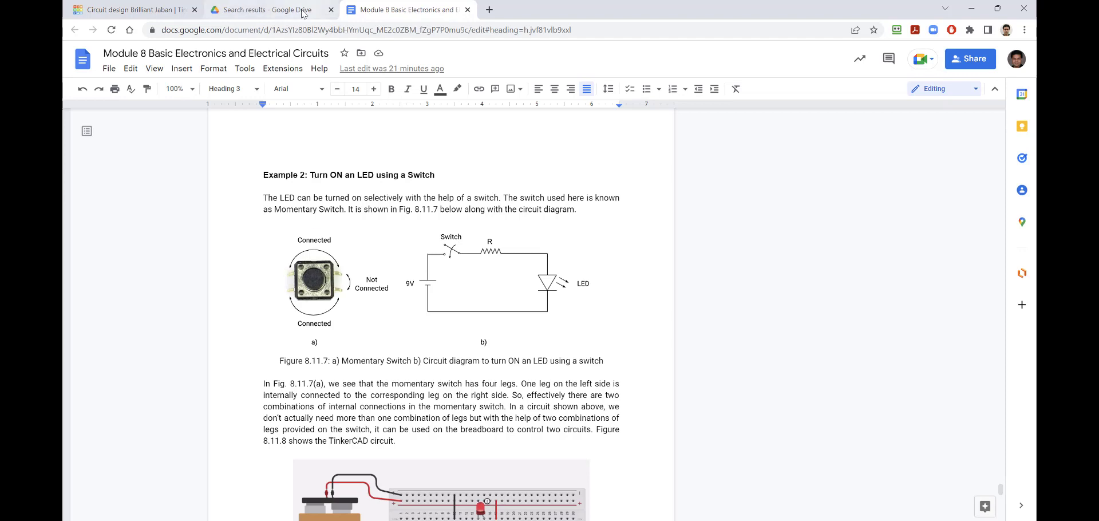
click(165, 8)
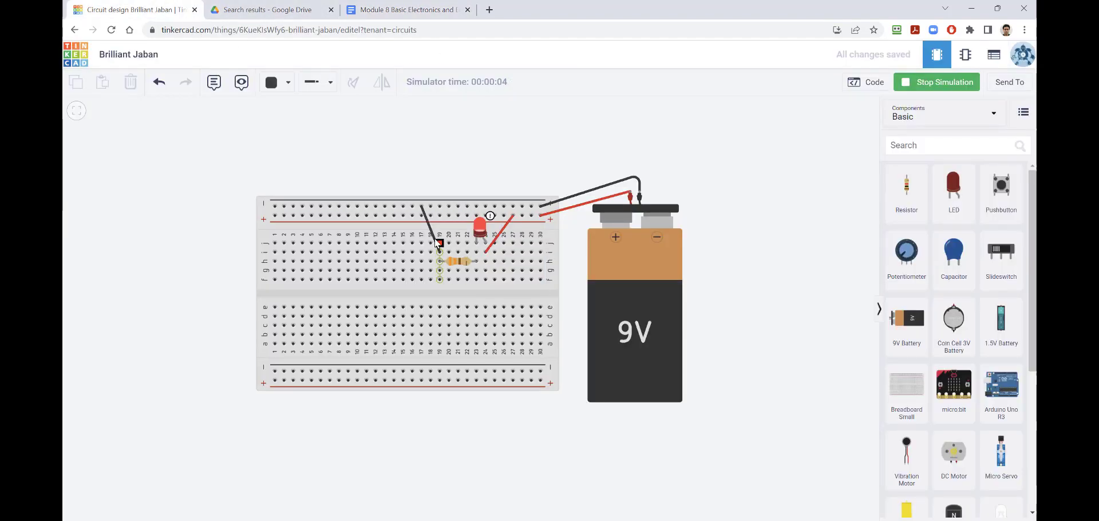
Step: Replace the black wire at column 19 with a pushbutton across columns 17 and 19, and move the resistor to row f
key(Delete)
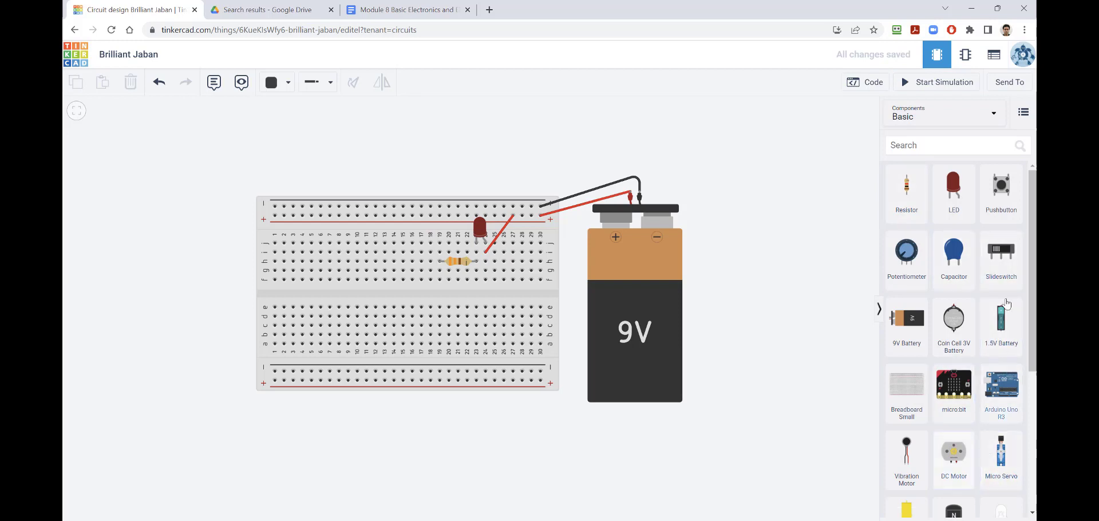
drag(1002, 186, 459, 276)
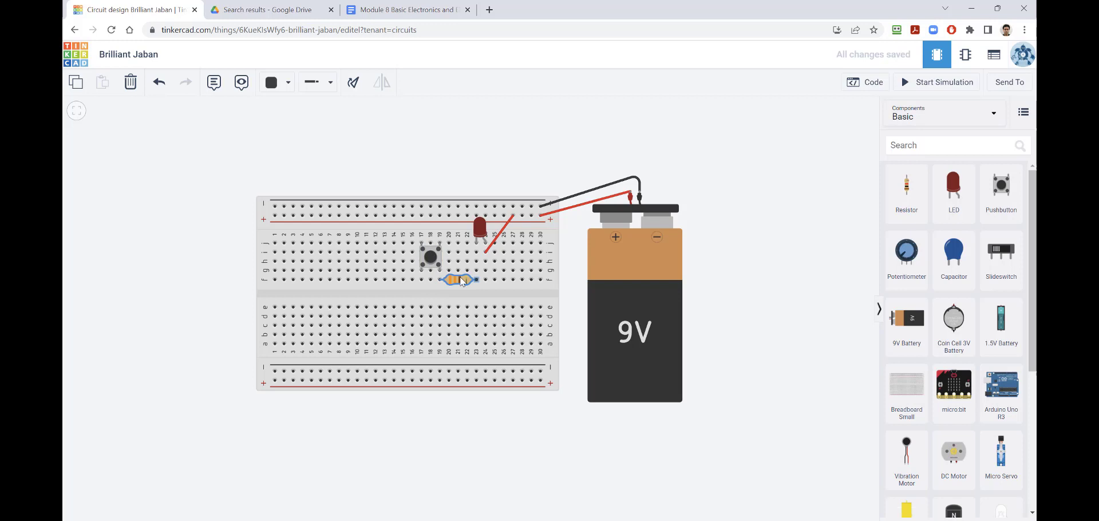
click(435, 253)
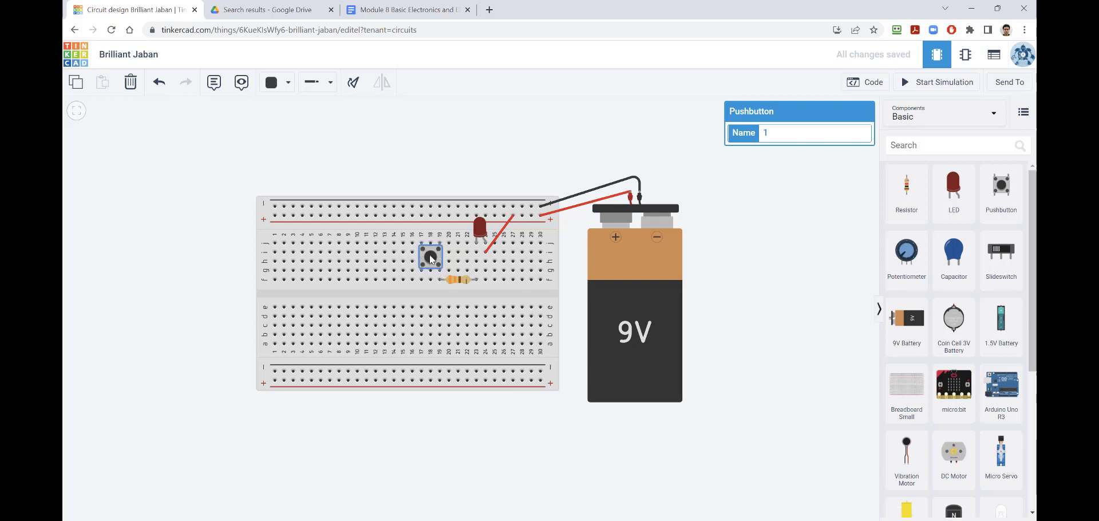
Step: Connect the pushbutton's column 17 in row f to the upper negative rail near column 13 with a black wire
click(421, 279)
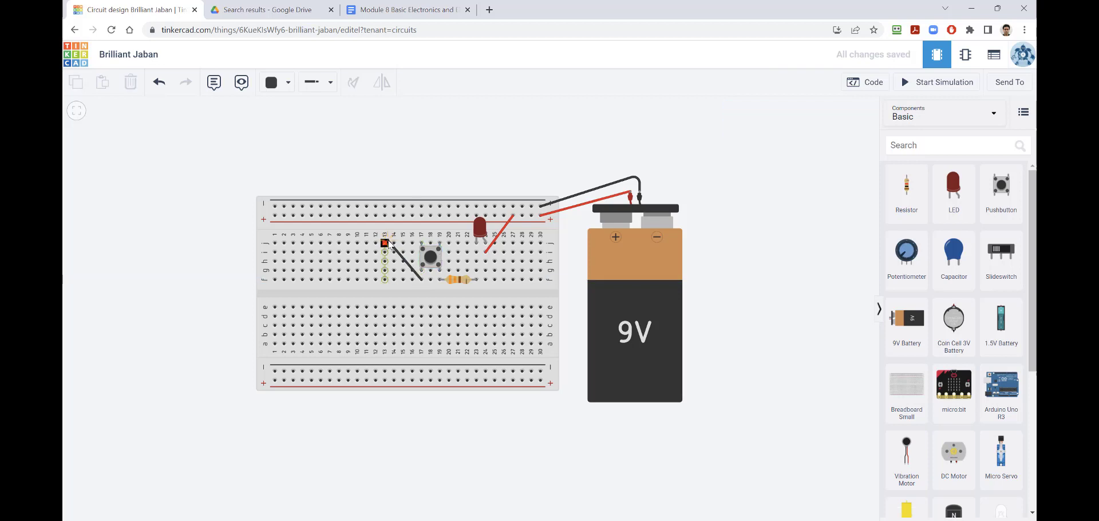
click(385, 206)
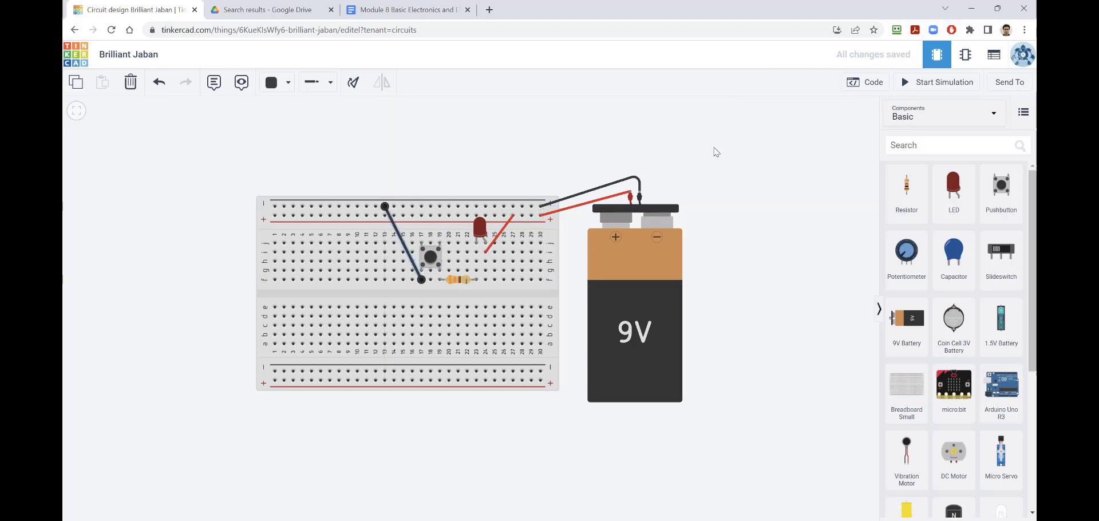
Step: Run the simulation, operate the pushbutton several times to test the LED, and stop the simulation
click(939, 81)
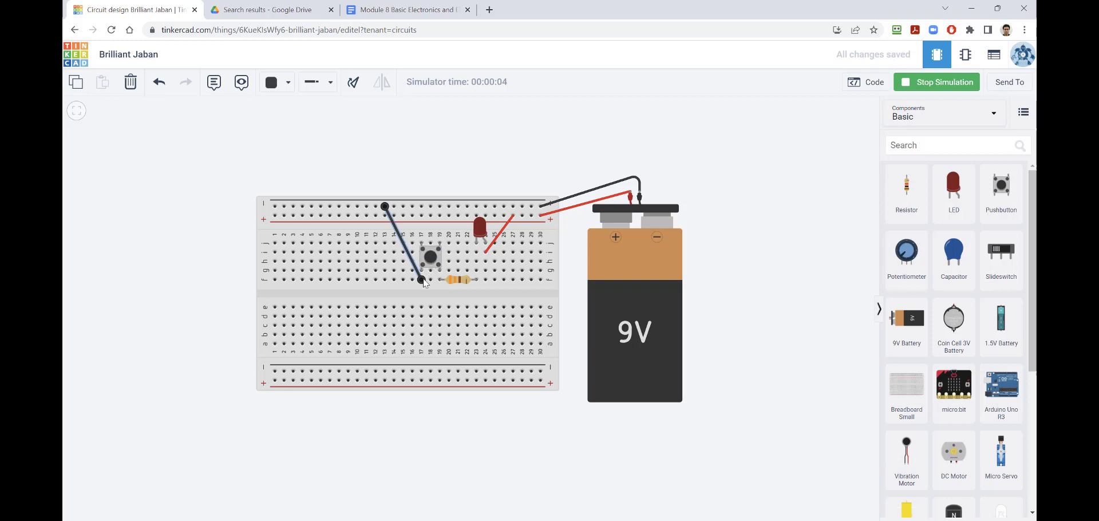
click(430, 257)
click(431, 256)
click(431, 257)
click(431, 256)
click(939, 85)
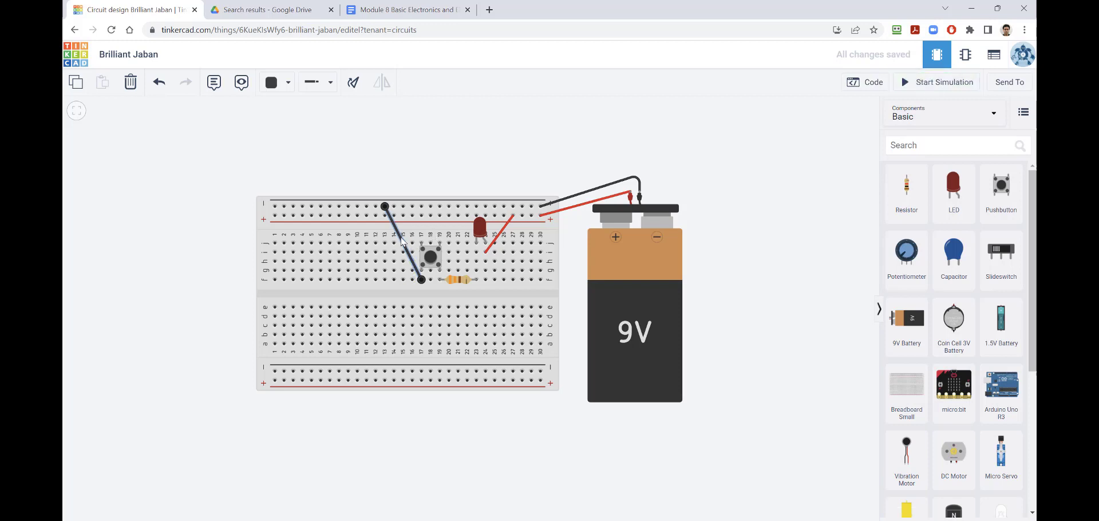
Step: Delete the pushbutton's black wire and place a photoresistor with its legs in columns 16 and 17 of row f
key(Delete)
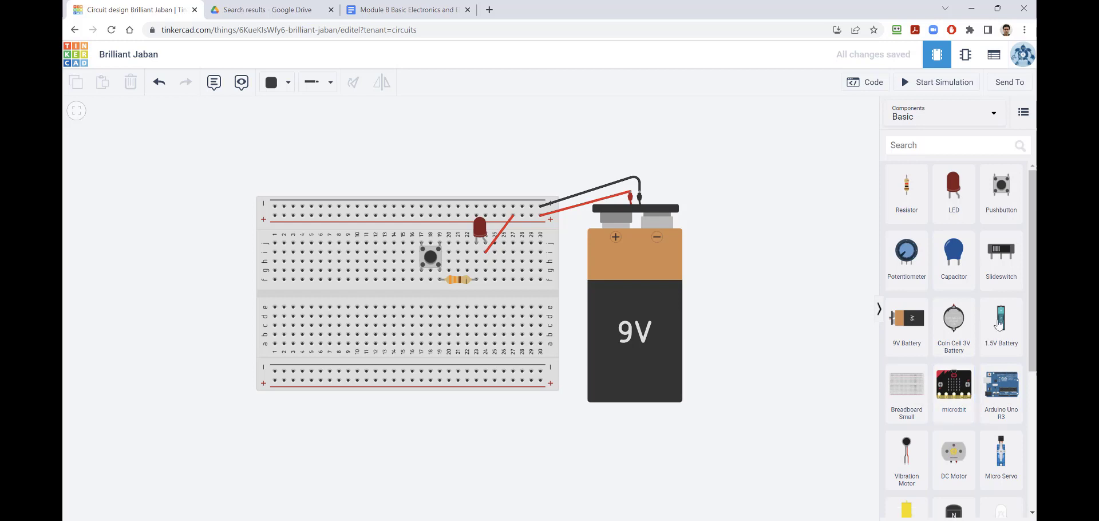
scroll(972, 395, down, 5)
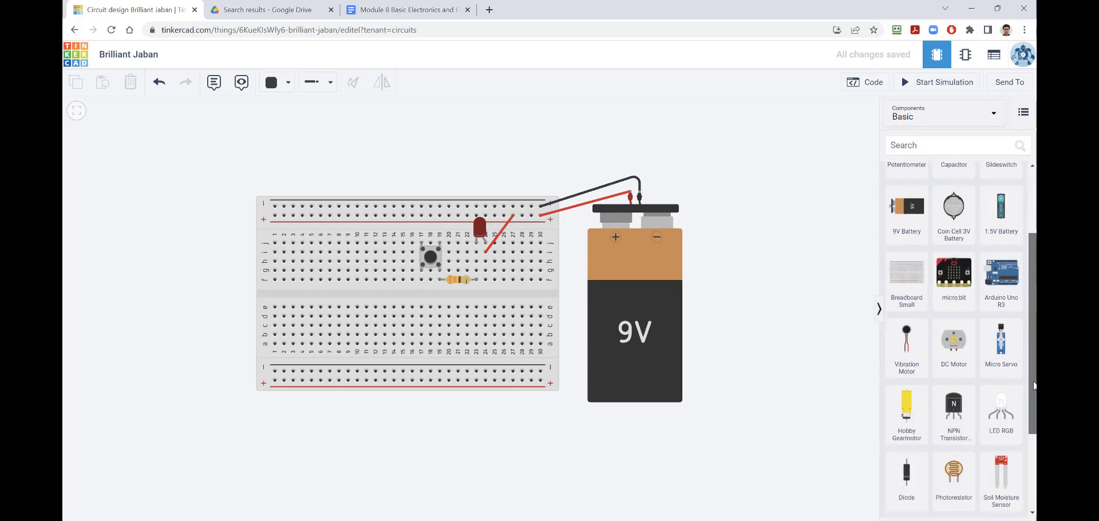
drag(972, 397, 415, 284)
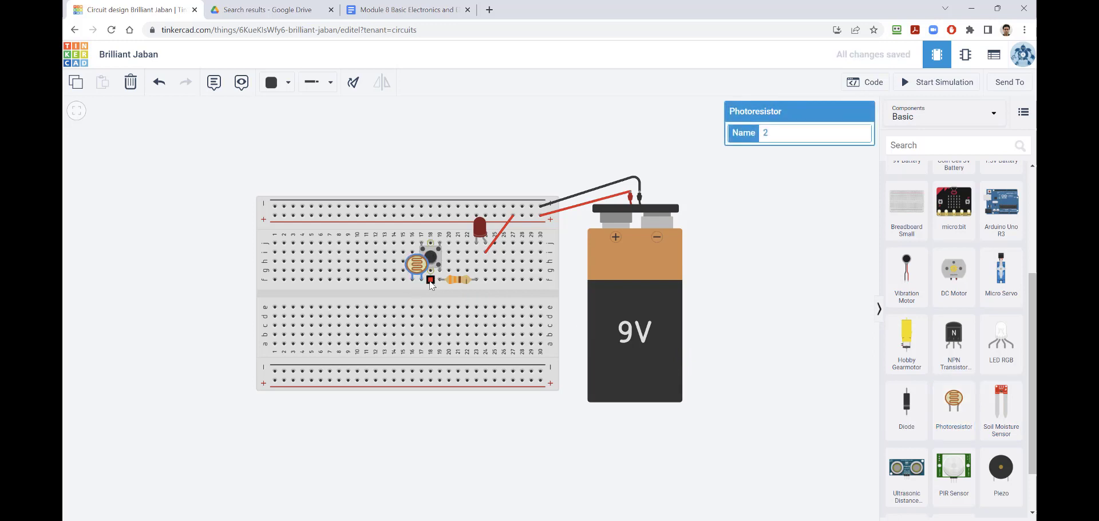
mouse_move(423, 265)
mouse_down()
mouse_move(399, 263)
mouse_move(424, 264)
mouse_up()
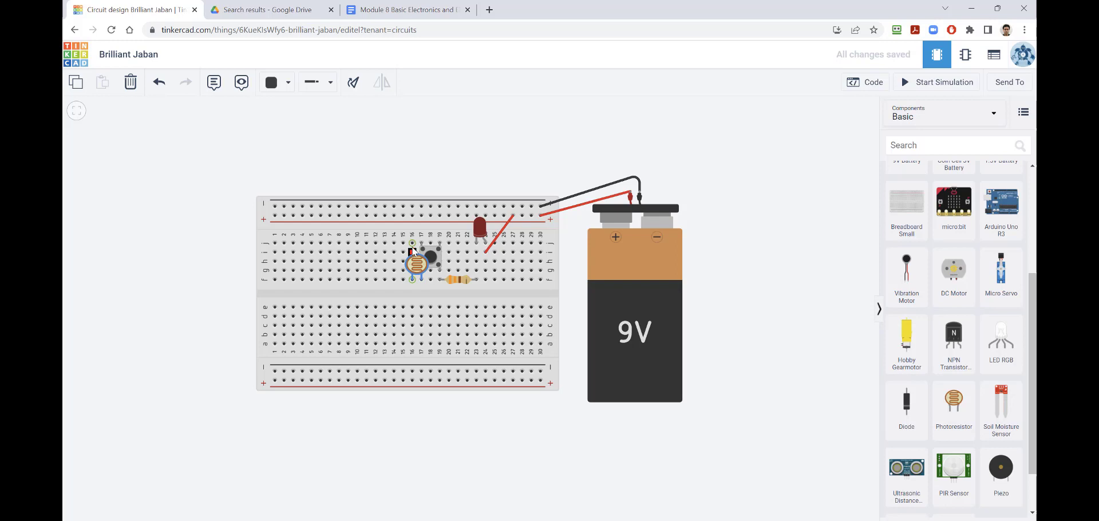
Step: Connect the photoresistor's column 16 to the upper negative rail with a black wire, and briefly run the simulation
click(413, 244)
click(394, 206)
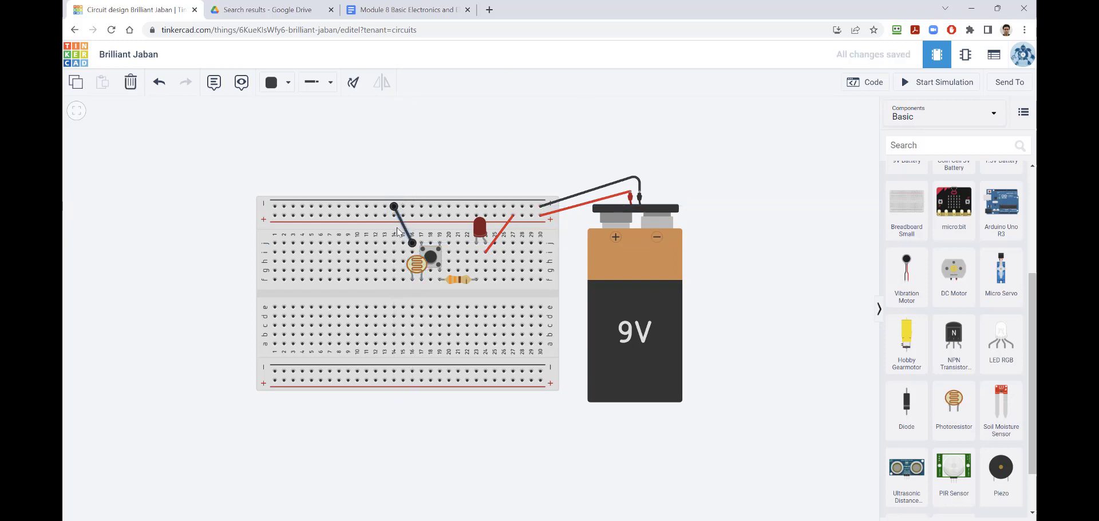
click(939, 82)
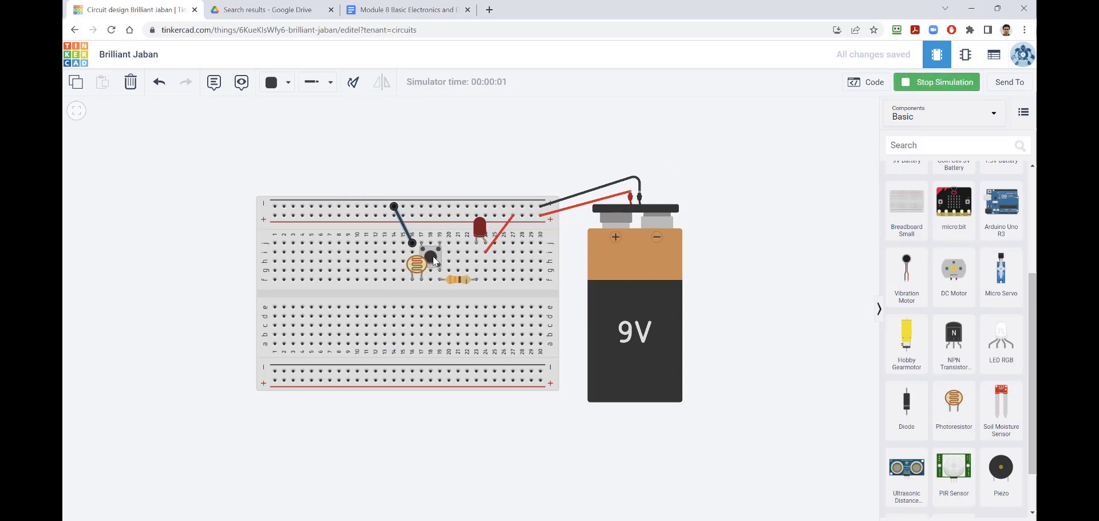
click(948, 91)
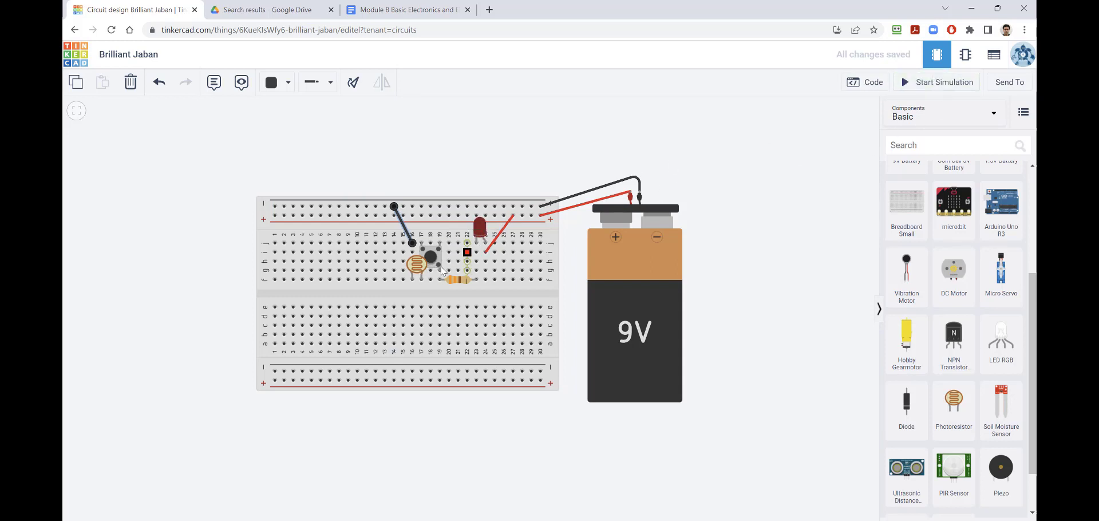
Step: Delete the pushbutton and move the photoresistor to columns 18 and 19, rerouting the black wire's lower end to column 18 of row f
click(438, 267)
key(Delete)
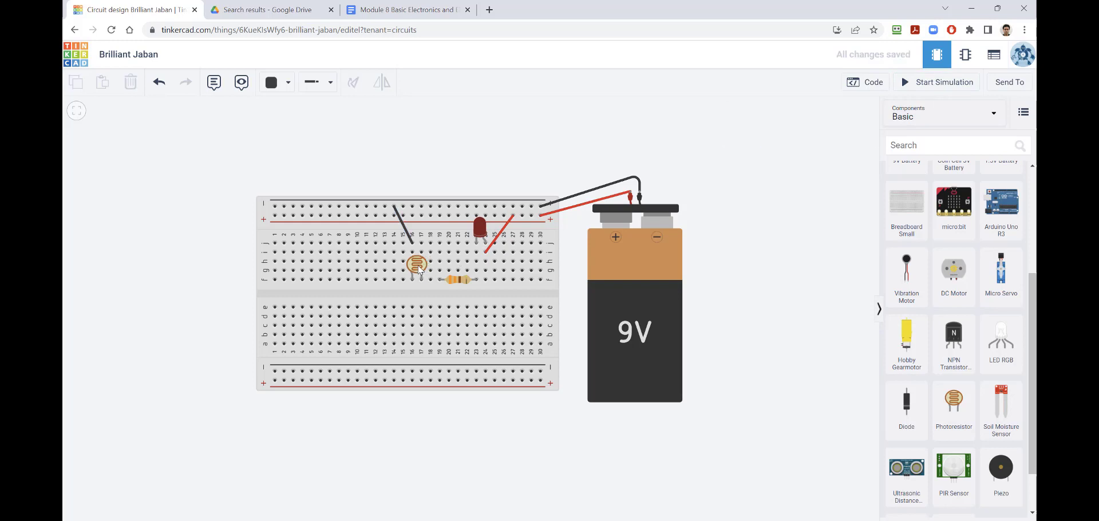
mouse_move(422, 265)
mouse_down()
mouse_move(441, 255)
mouse_move(412, 243)
mouse_move(430, 279)
mouse_up()
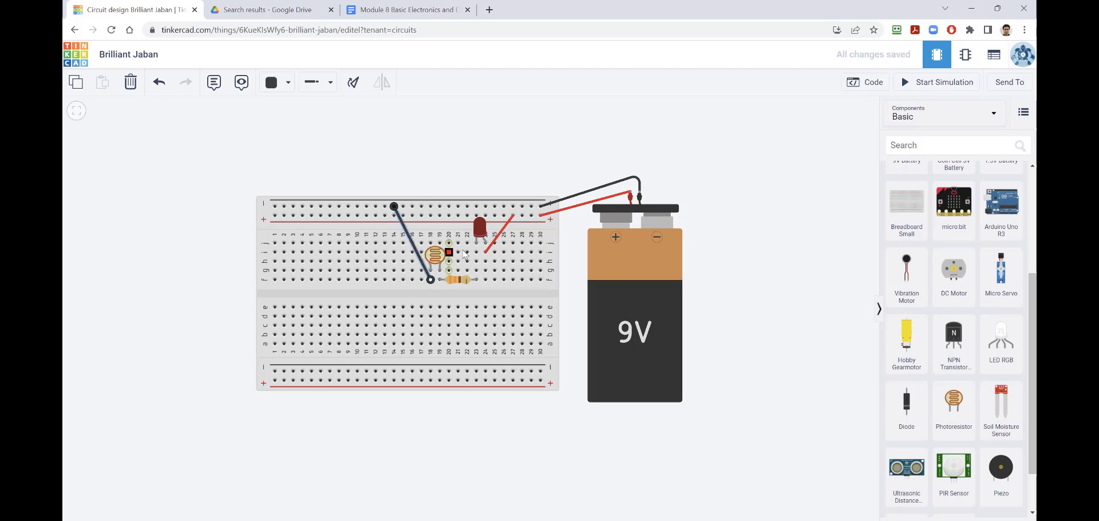
Step: Run the simulation and inspect the LED and the photoresistor's light control at its dark end
click(945, 82)
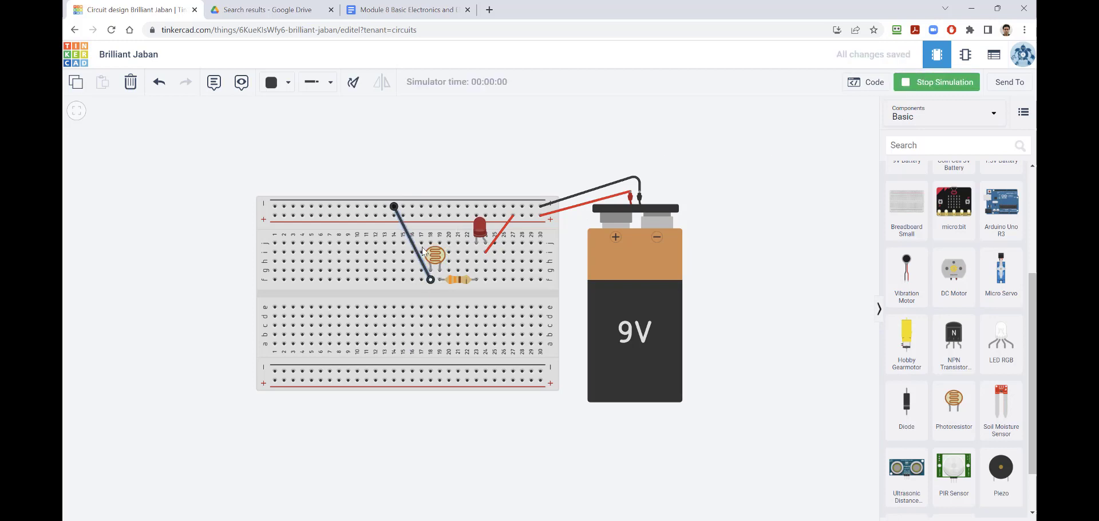
click(480, 229)
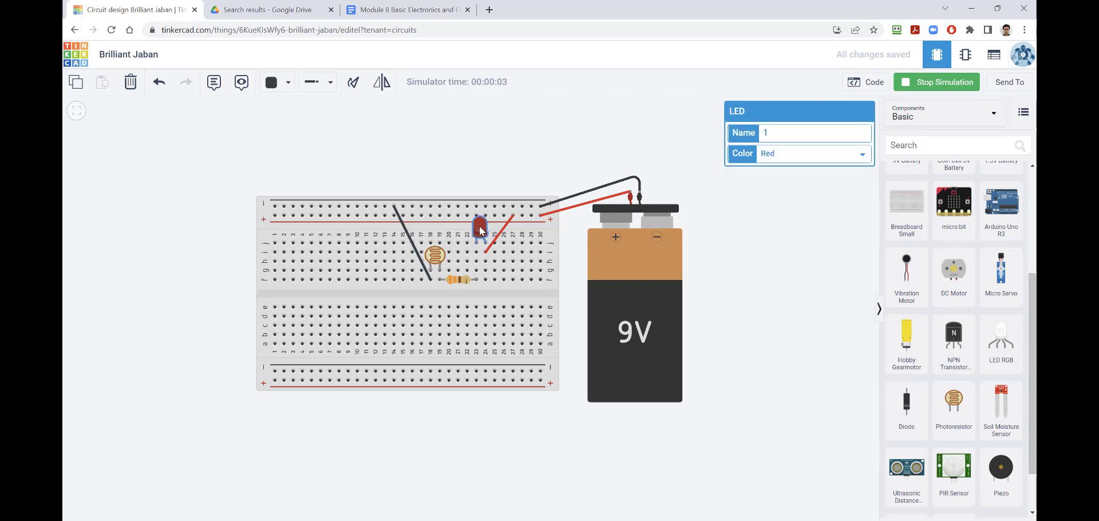
click(761, 252)
click(432, 253)
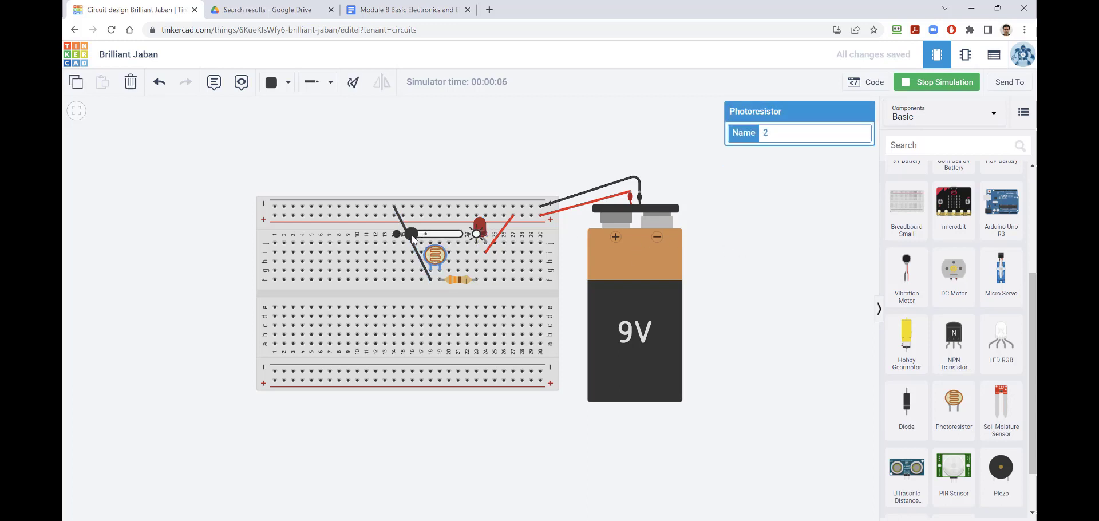
mouse_move(413, 237)
mouse_down()
mouse_move(439, 237)
mouse_move(412, 234)
mouse_up()
click(744, 292)
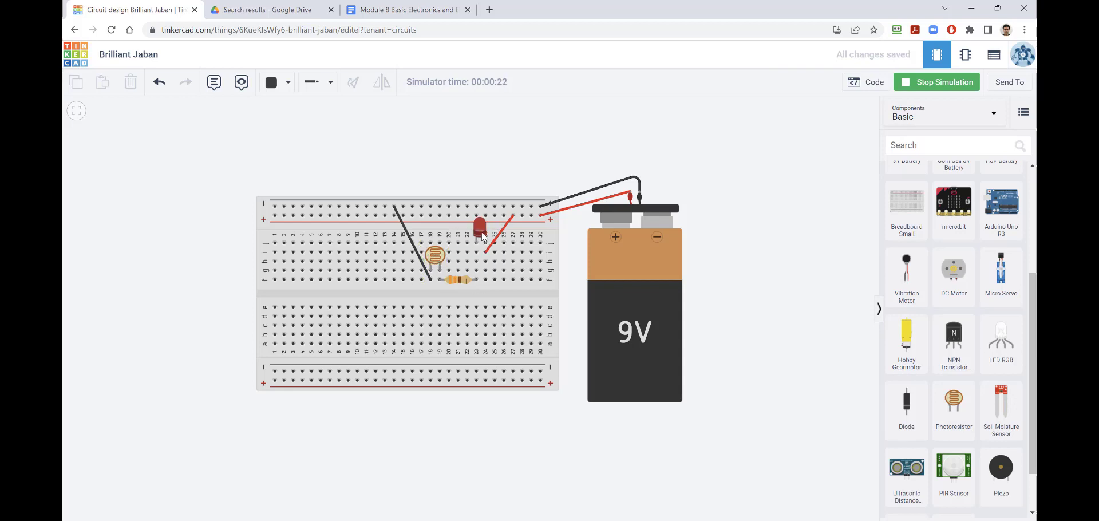
Step: Vary the photoresistor's light level towards bright and back to dark while checking the LED
click(437, 256)
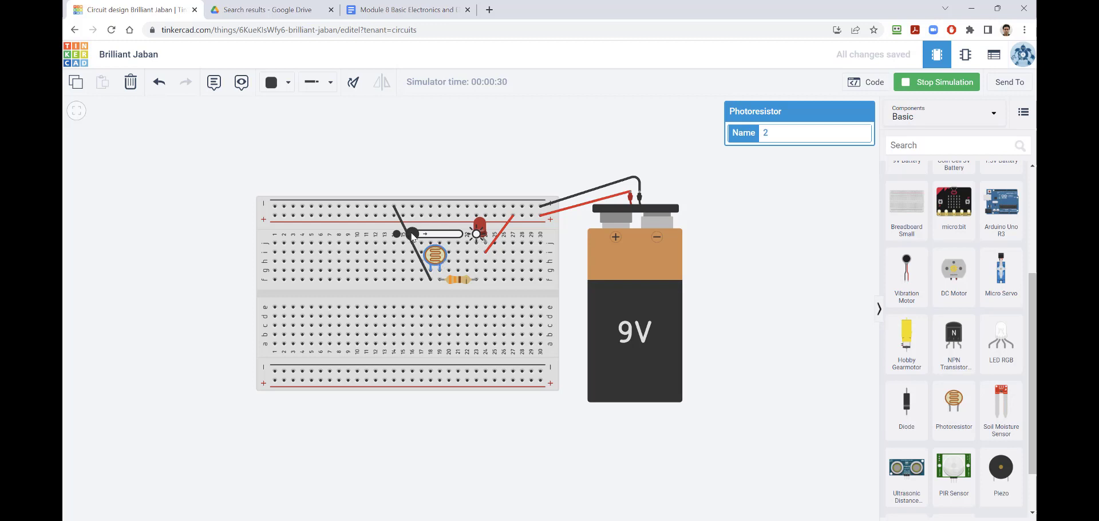
drag(422, 236, 453, 234)
drag(435, 234, 412, 234)
click(477, 228)
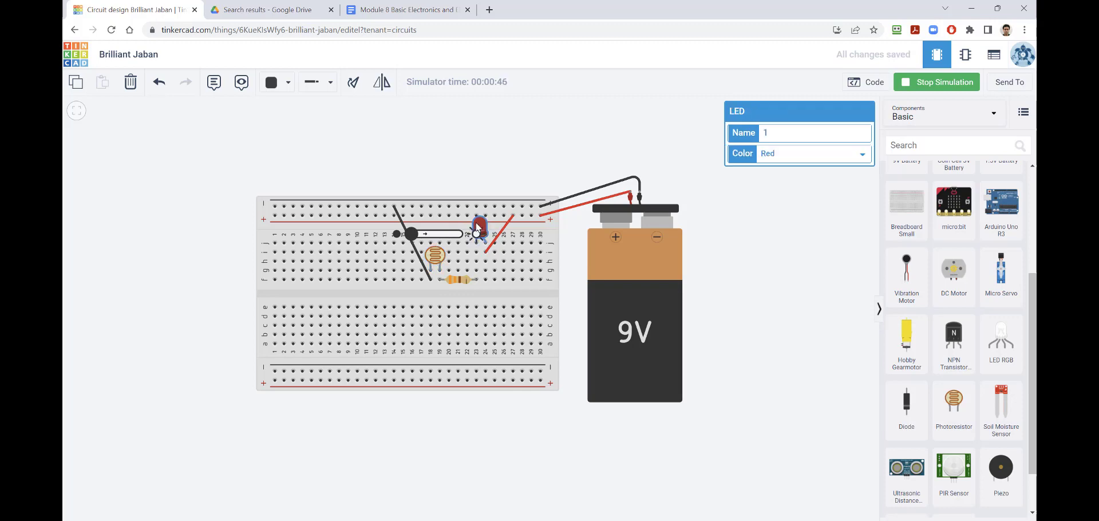